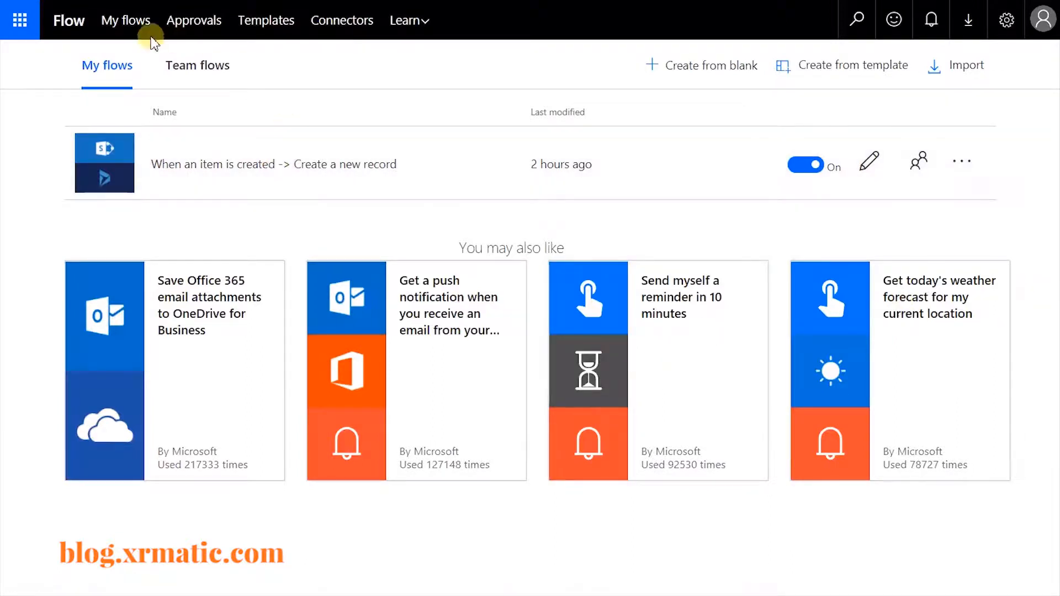
# Open the flow "When an item is created -> Create a new record" for editing.
pyautogui.click(110, 22)
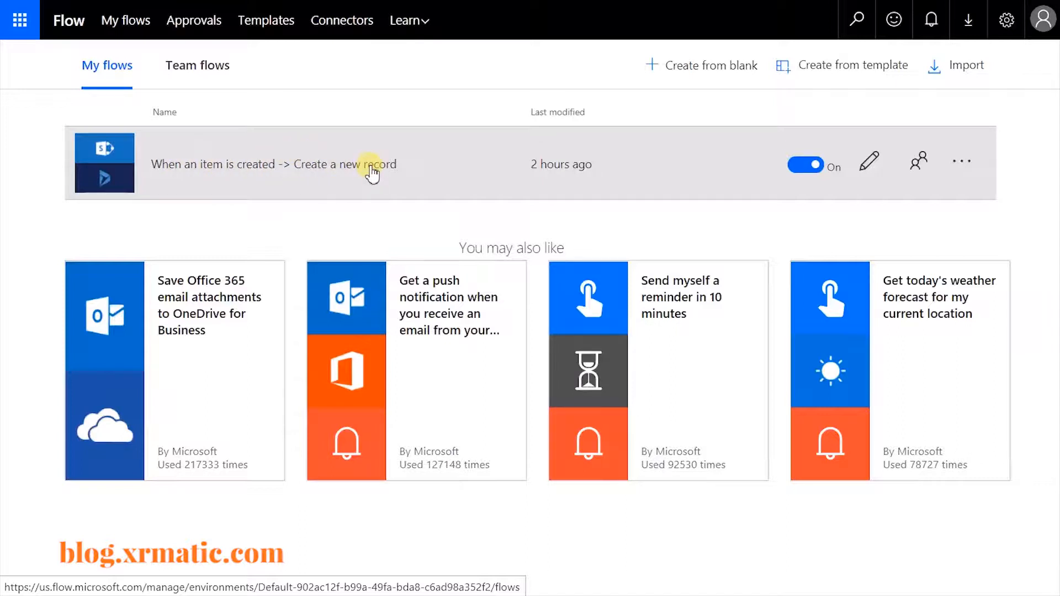
pyautogui.click(369, 165)
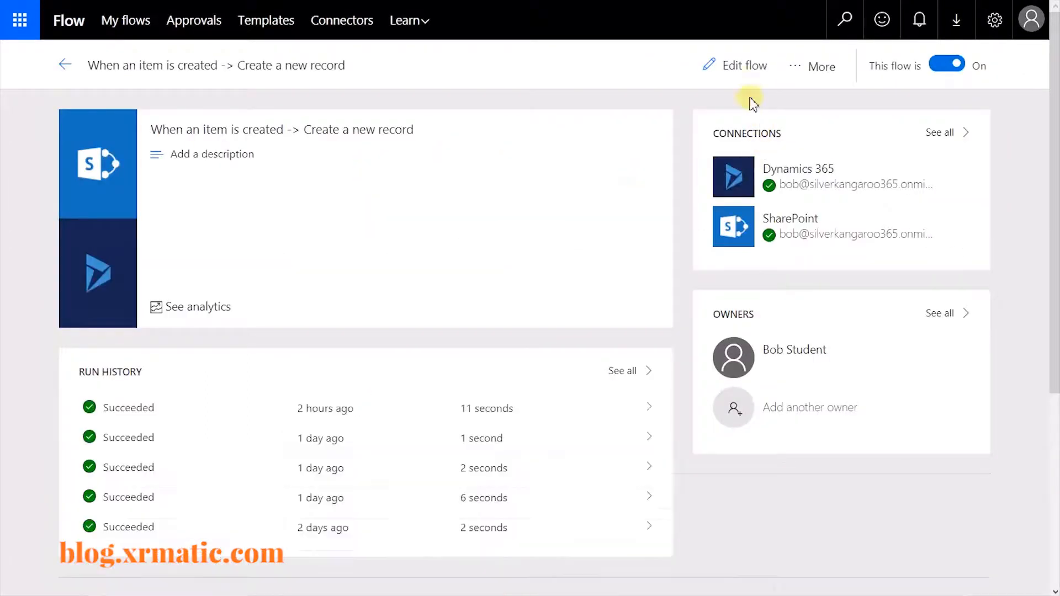
pyautogui.click(741, 71)
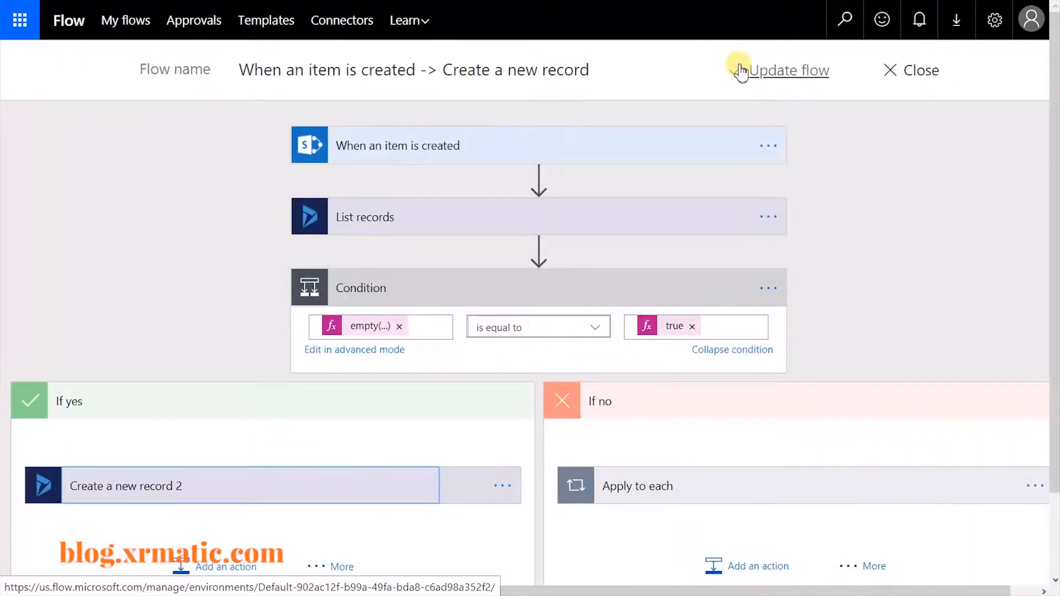
# Show the advanced options of List records and extend the Filter Query with ' or emailaddress2 eq '' or emailaddress3 eq ''.
pyautogui.click(420, 222)
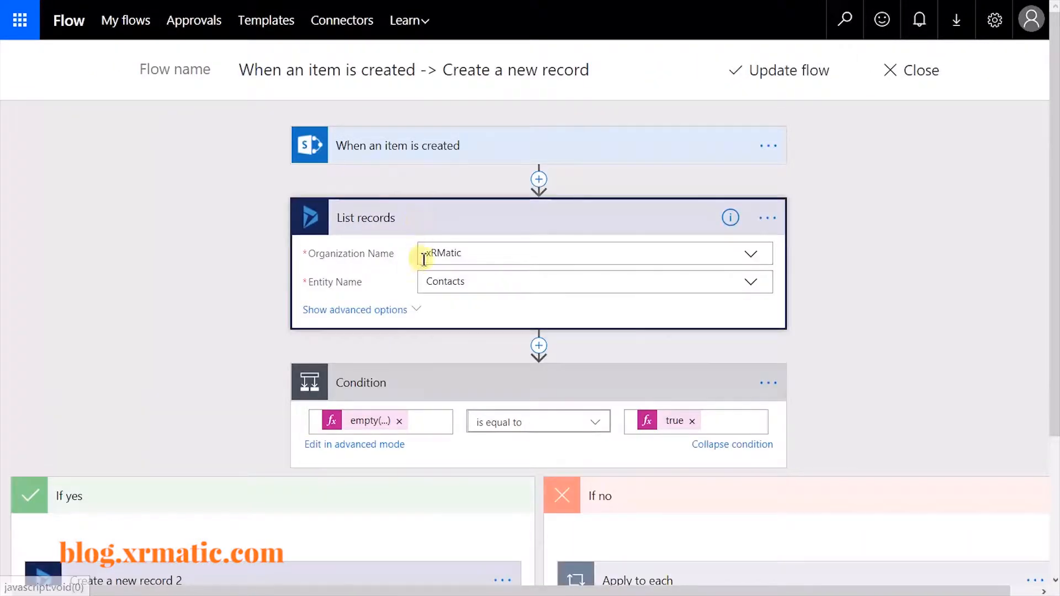
pyautogui.click(386, 310)
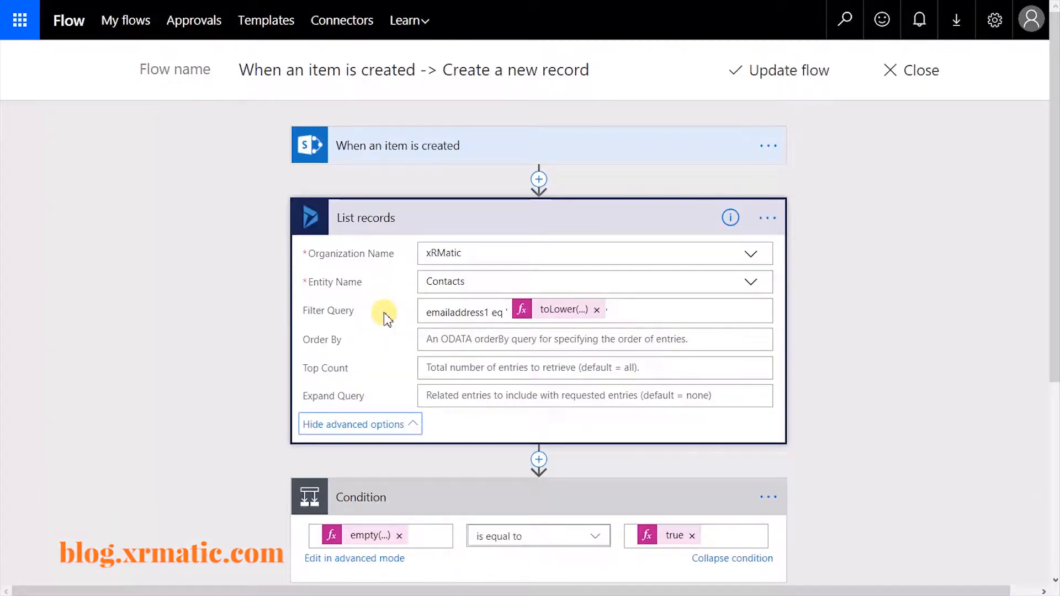
pyautogui.click(631, 310)
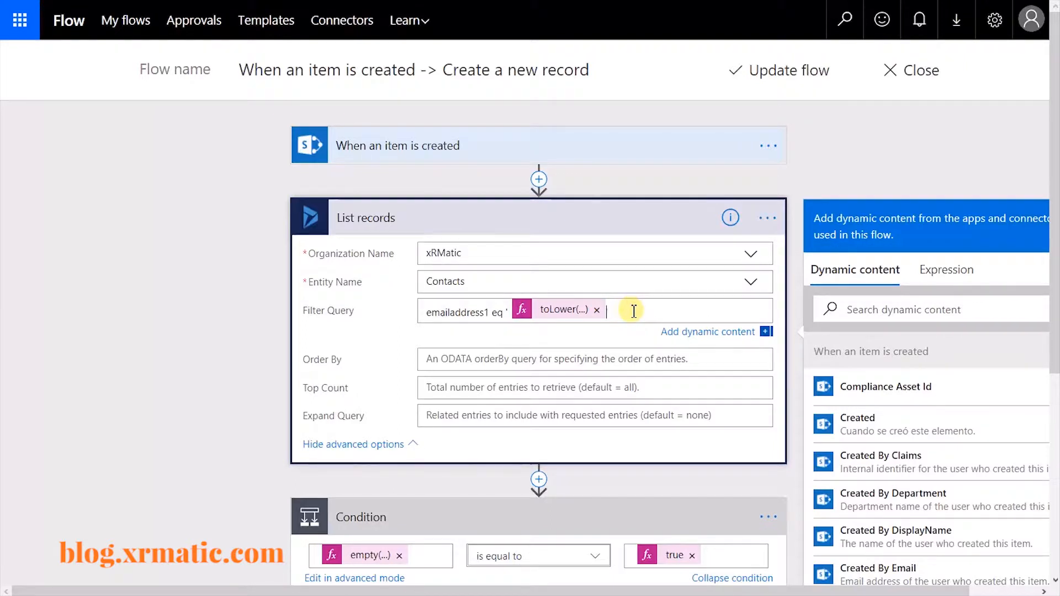
pyautogui.write("' or emailaddress2 eq '' or emaila")
pyautogui.write("ddress3 eq '")
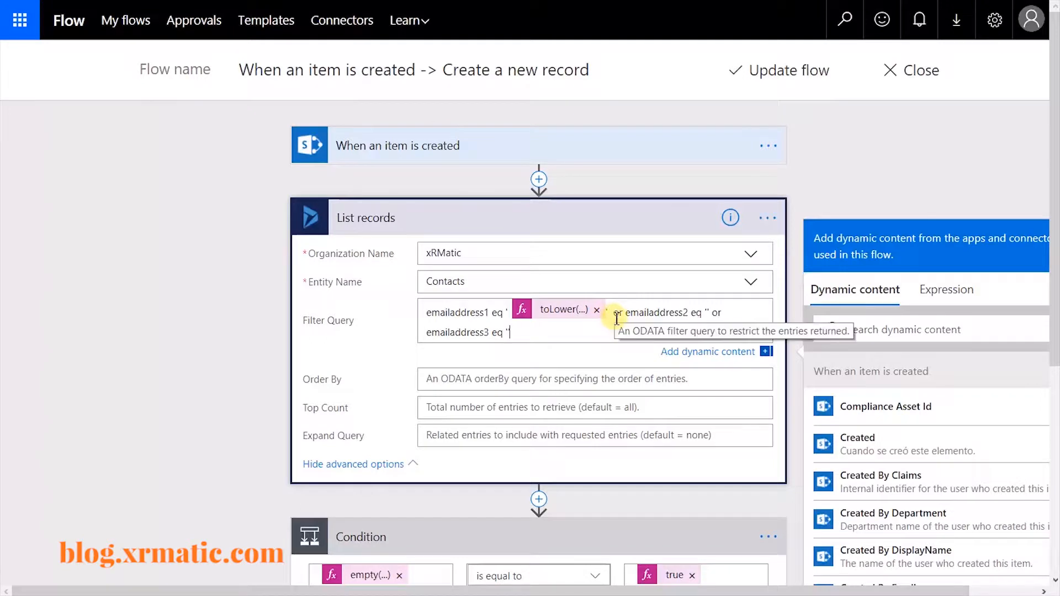
pyautogui.doubleClick(617, 312)
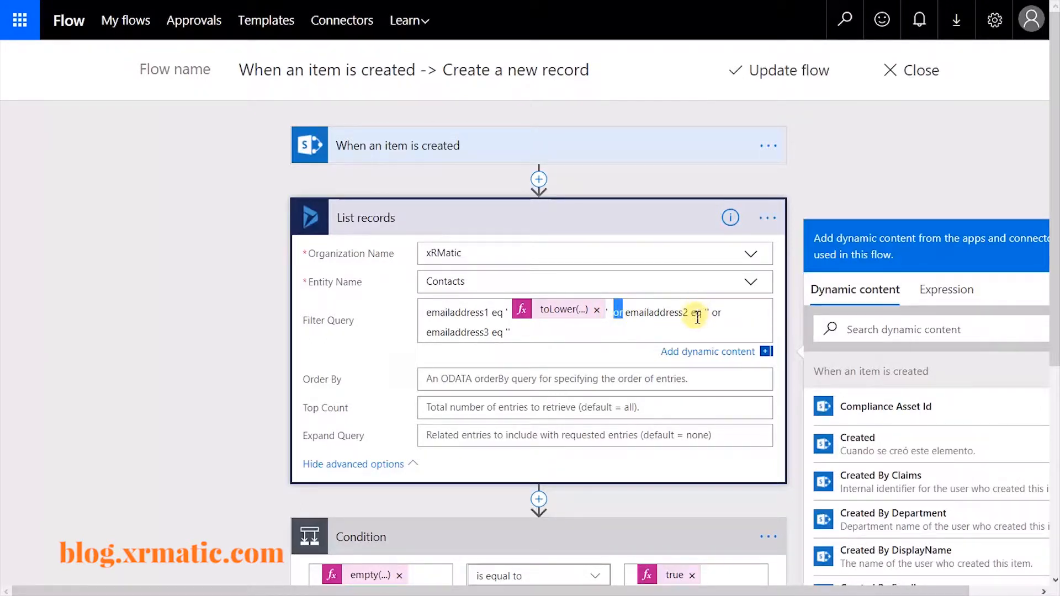
pyautogui.click(706, 313)
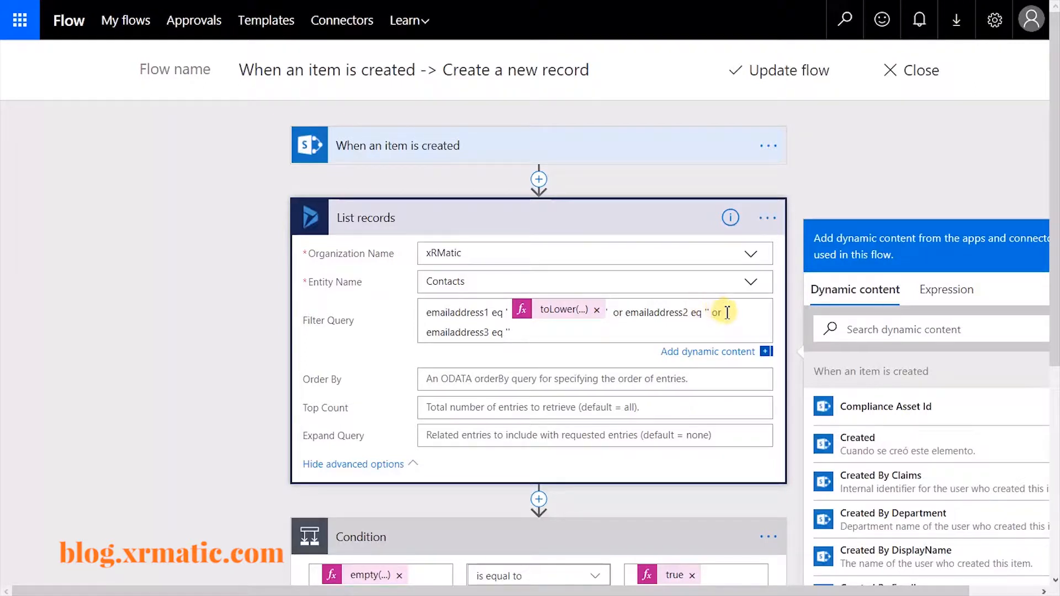
# Copy the full toLower(triggerBody()?['Title']) expression from the emailaddress1 condition of the Filter Query.
pyautogui.click(560, 317)
pyautogui.click(852, 330)
pyautogui.moveTo(852, 331); pyautogui.dragTo(1049, 328)
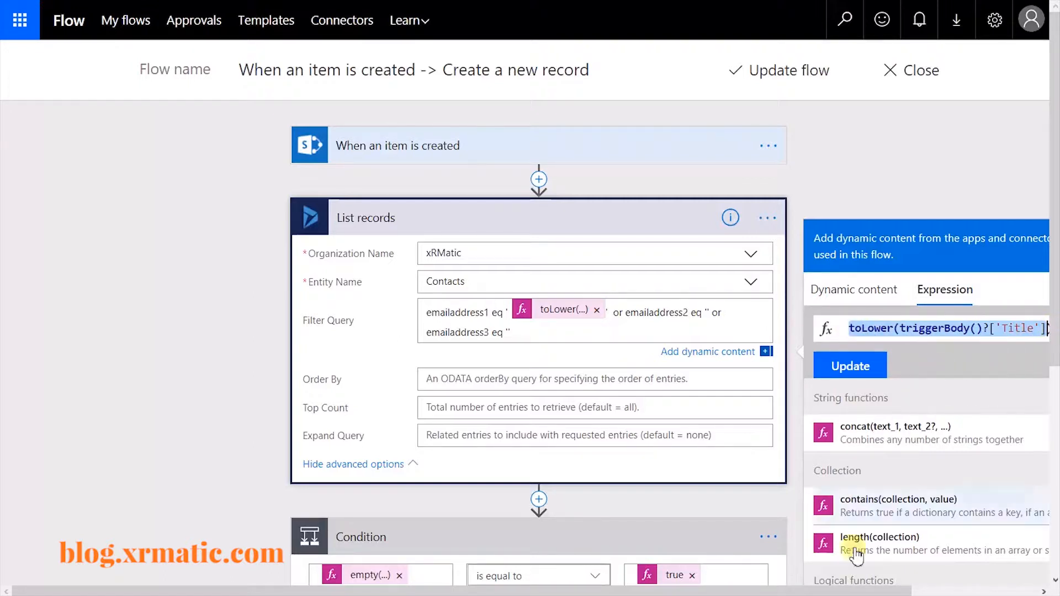
pyautogui.moveTo(857, 592); pyautogui.dragTo(896, 592)
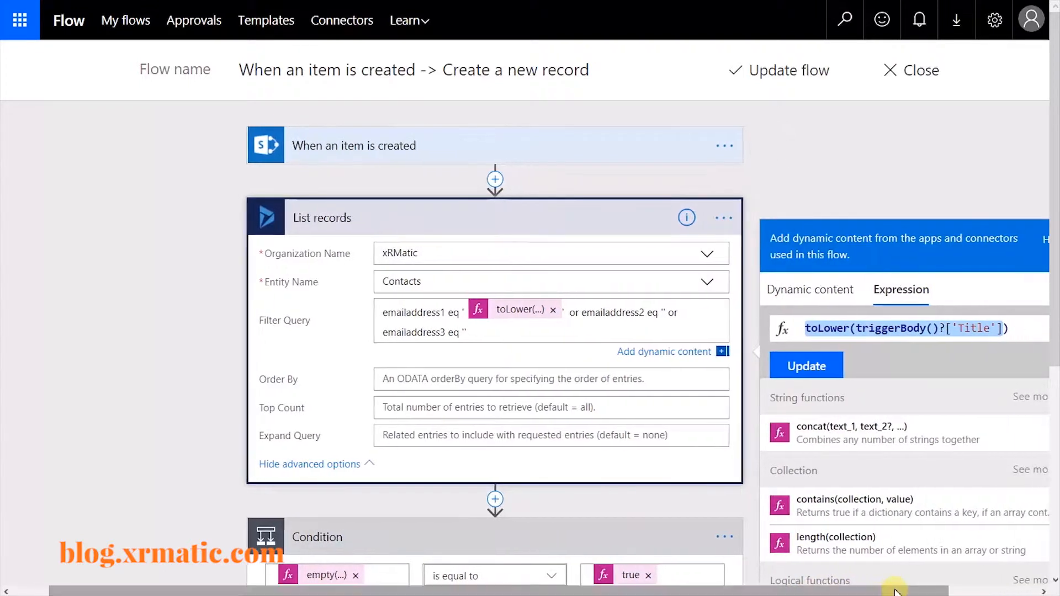
pyautogui.click(1018, 329)
pyautogui.keyDown('shift'); pyautogui.click(803, 331); pyautogui.keyUp('shift')
pyautogui.hotkey('ctrl', 'c')
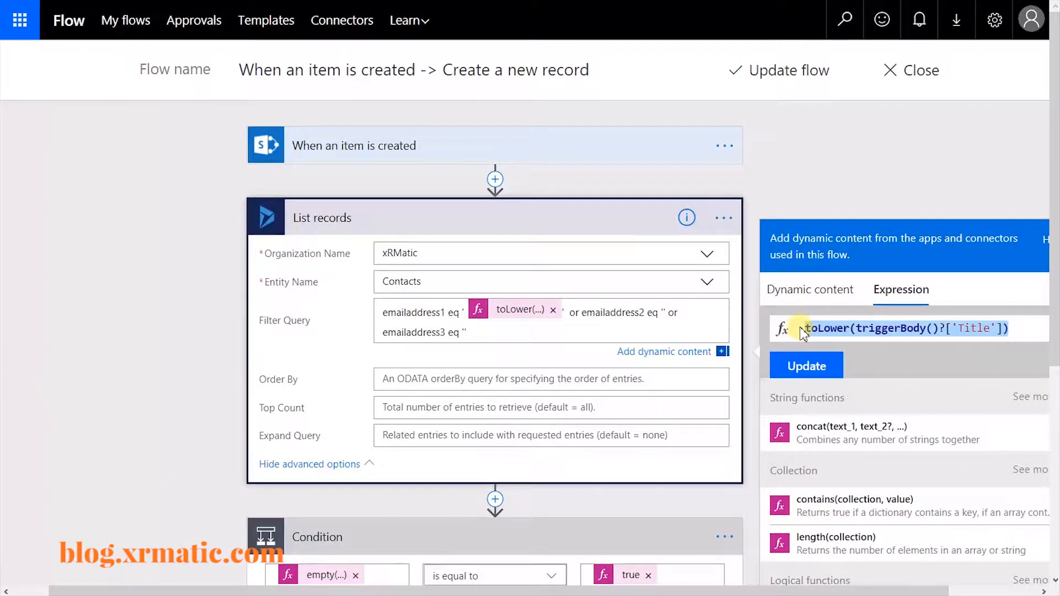
# Try to insert the copied toLower(triggerBody()?['Title']) expression into the emailaddress2 condition of the Filter Query.
pyautogui.click(665, 313)
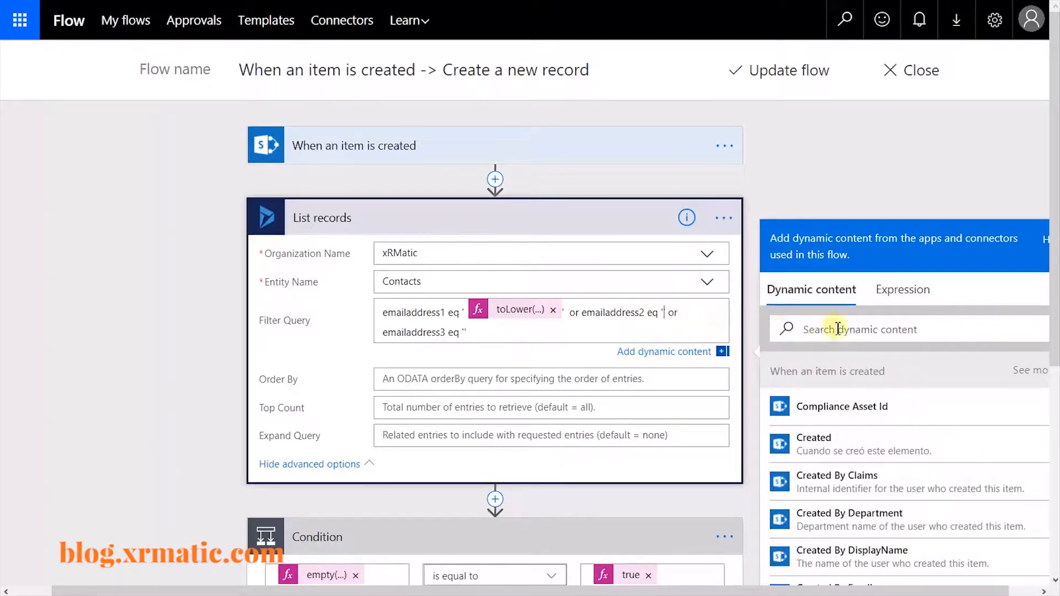
pyautogui.click(901, 291)
pyautogui.click(853, 330)
pyautogui.hotkey('ctrl', 'v')
pyautogui.click(804, 366)
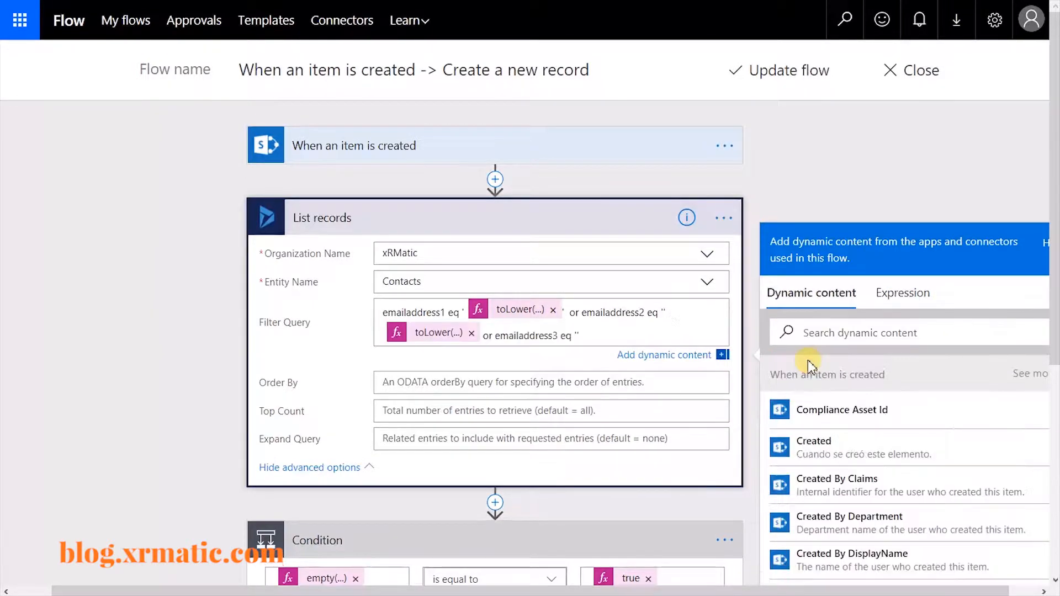
# Insert the copied toLower(triggerBody()?['Title']) expression between the quotes of the emailaddress3 condition.
pyautogui.click(598, 338)
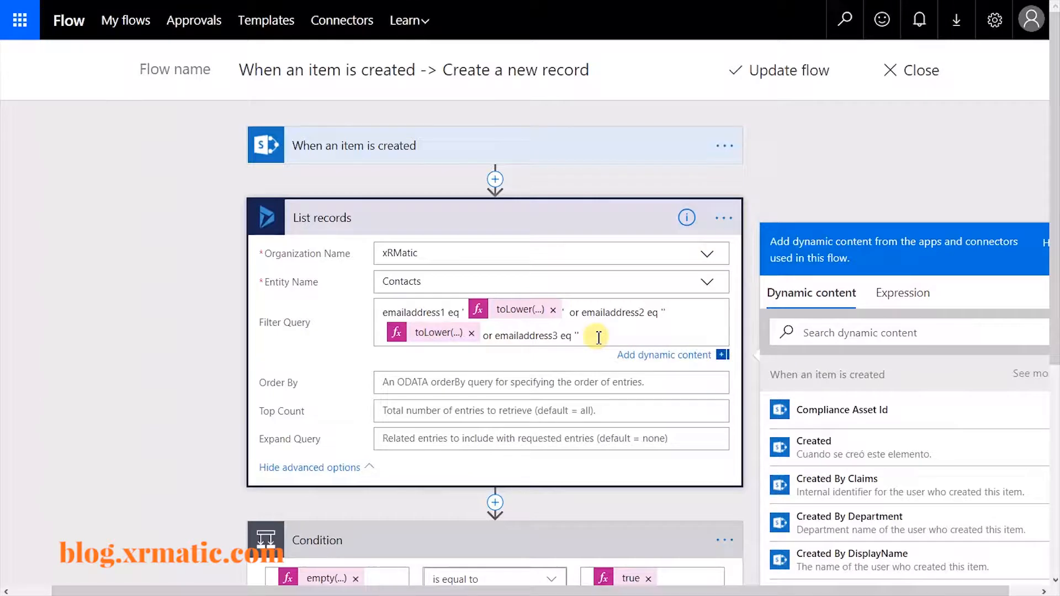
pyautogui.click(914, 298)
pyautogui.click(886, 331)
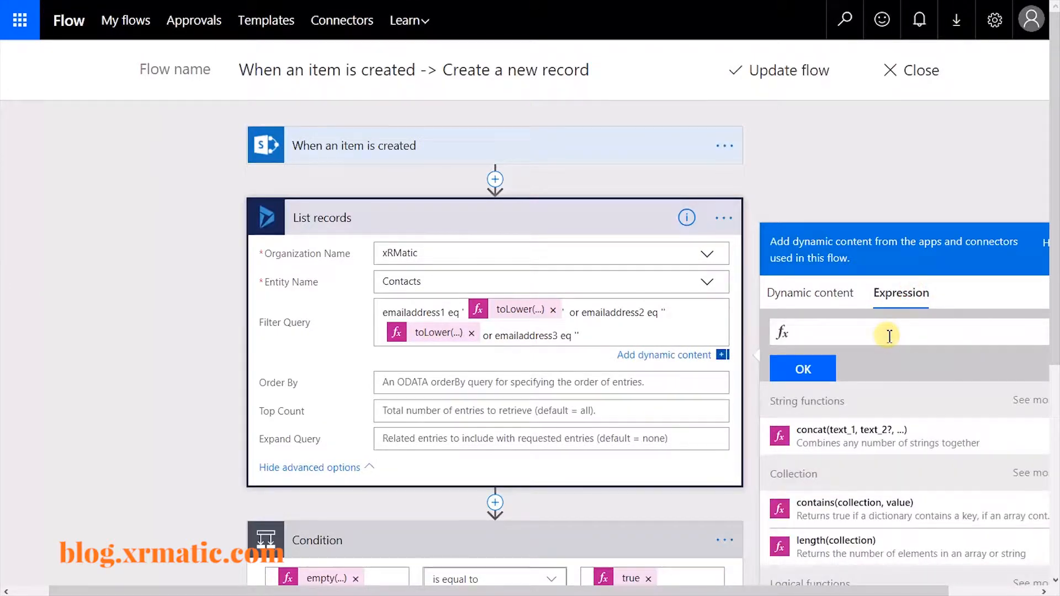
pyautogui.hotkey('ctrl', 'v')
pyautogui.click(795, 370)
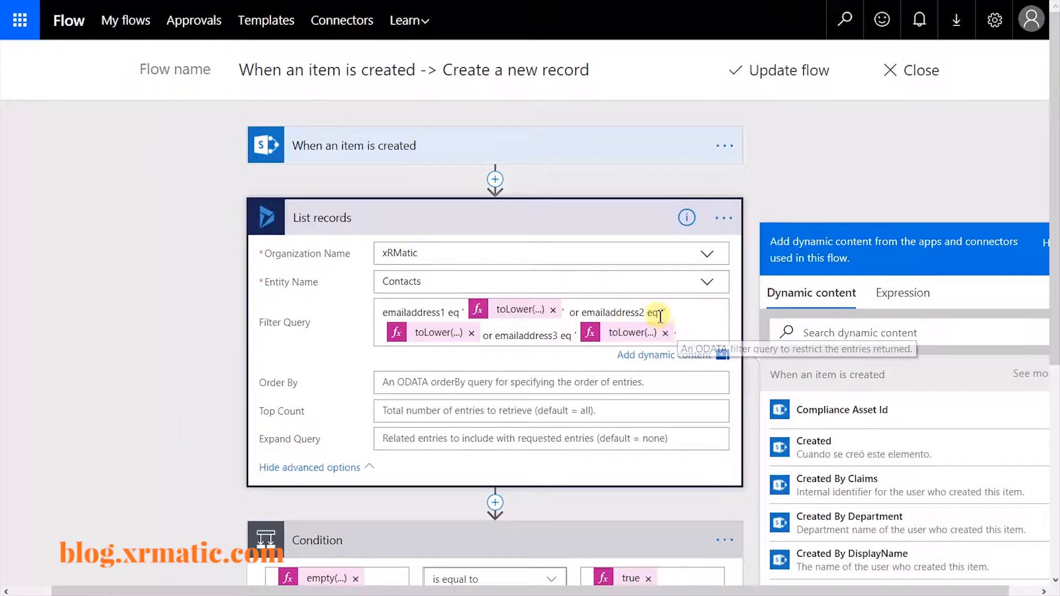
# Replace the misplaced emailaddress2 expression with toLower(triggerBody()?['Title']) between the condition's quotes, keeping a space before "or".
pyautogui.click(471, 332)
pyautogui.click(671, 314)
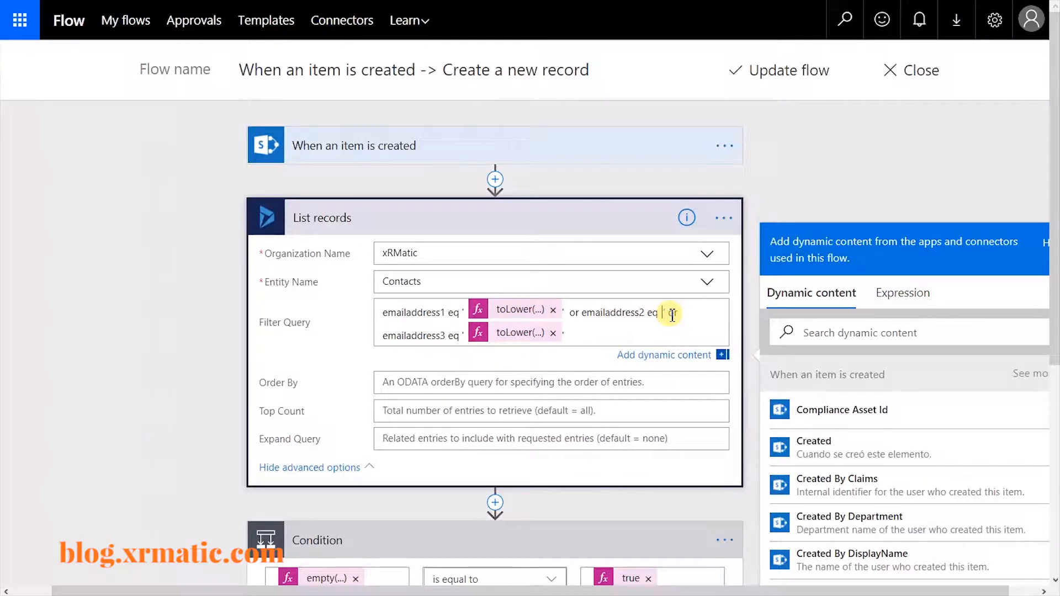
pyautogui.write("'")
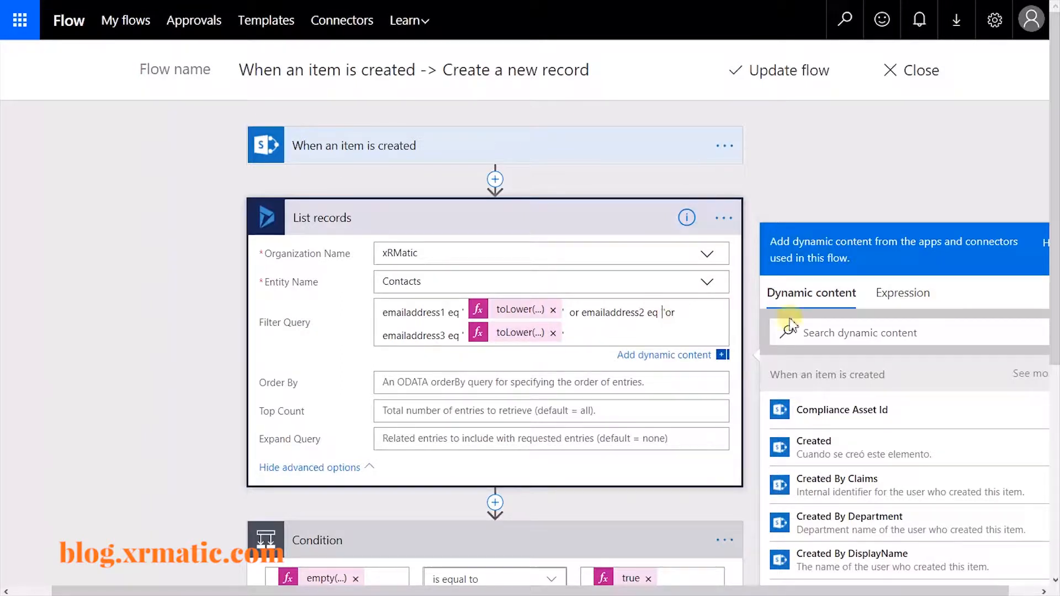
pyautogui.click(895, 293)
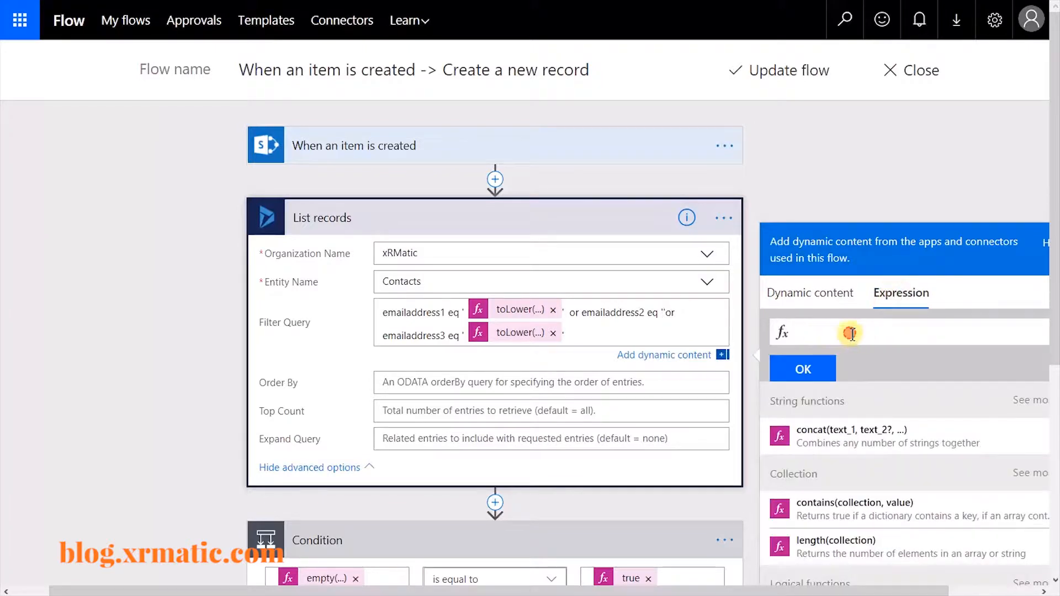
pyautogui.write("toLower(triggerBody()?['Title'])")
pyautogui.click(814, 370)
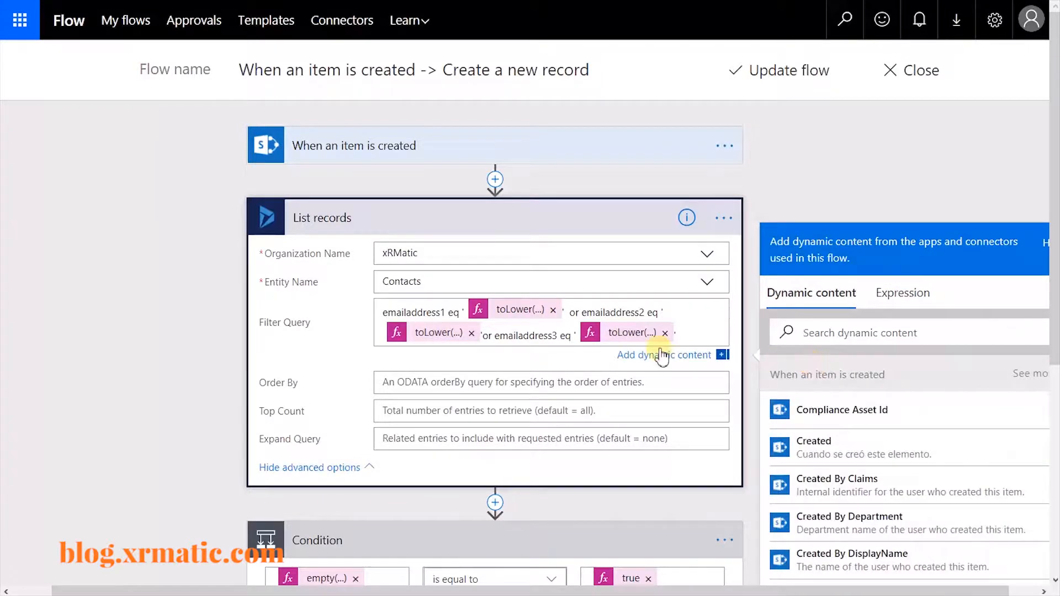
pyautogui.click(487, 337)
pyautogui.write("'")
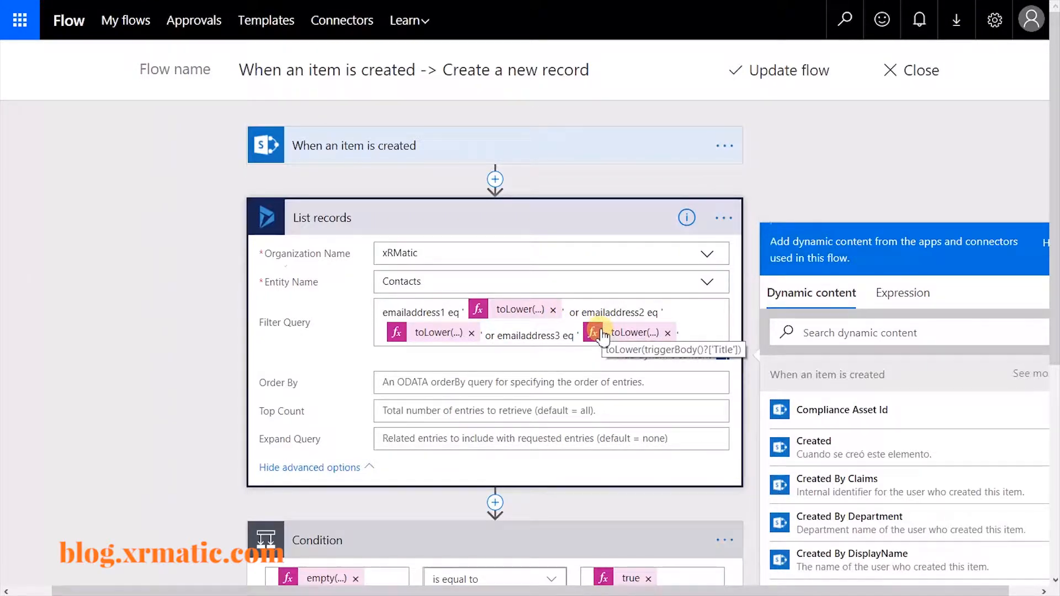
# In the If no branch, expand Apply to each and its Update a record action, and show the advanced fields down to Email Address 2.
pyautogui.scroll(-3, 603, 335)
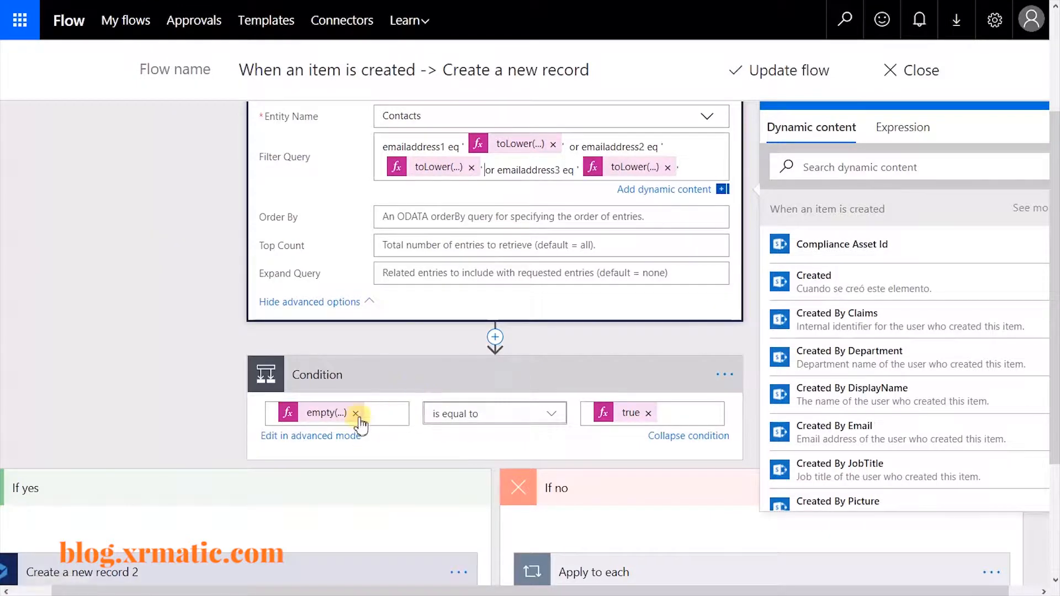
pyautogui.scroll(-3, 314, 416)
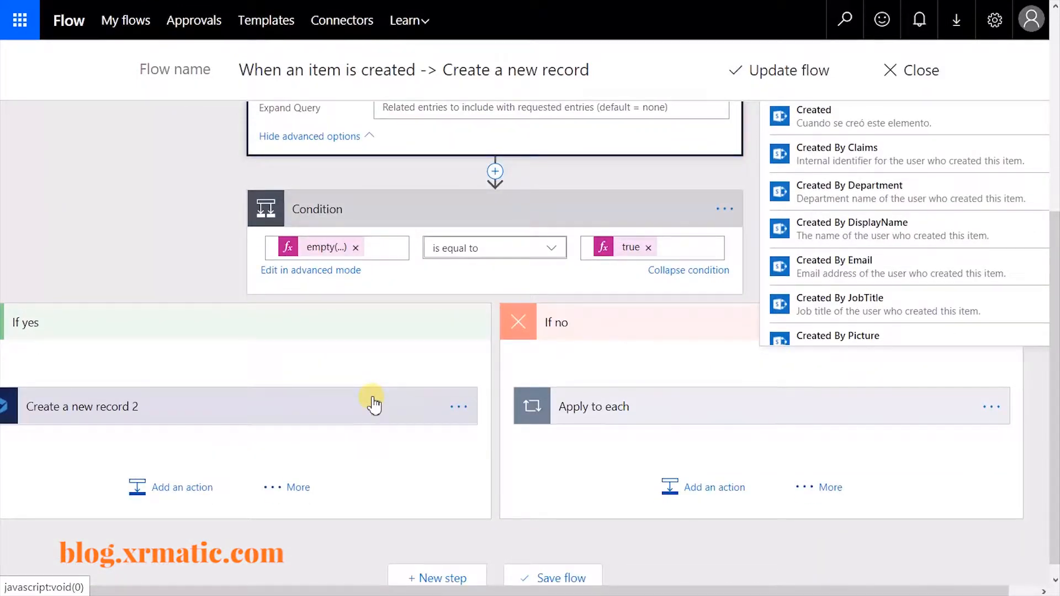
pyautogui.click(644, 407)
pyautogui.scroll(-3, 644, 409)
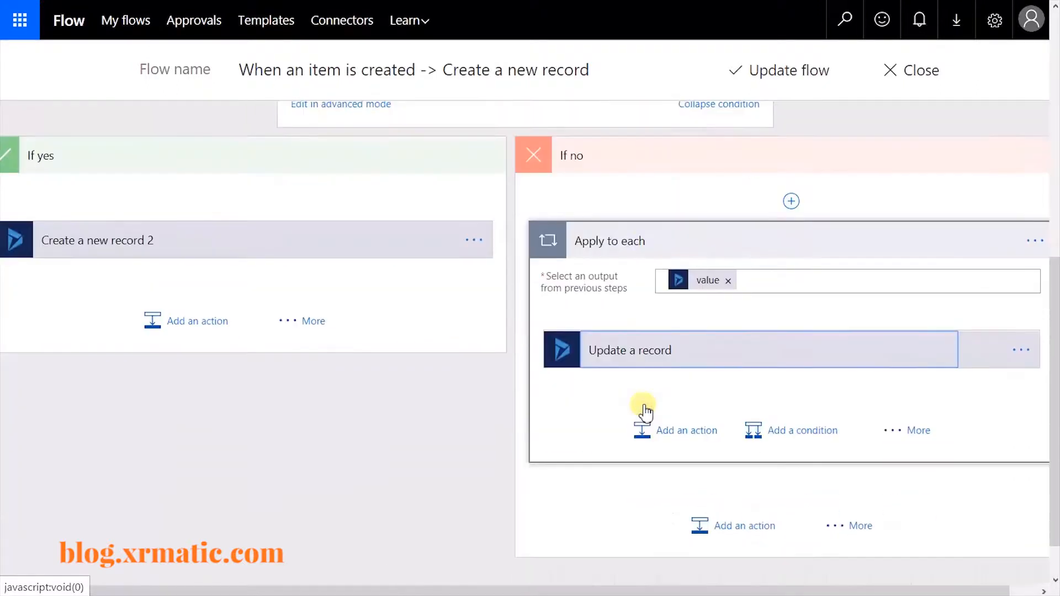
pyautogui.click(667, 363)
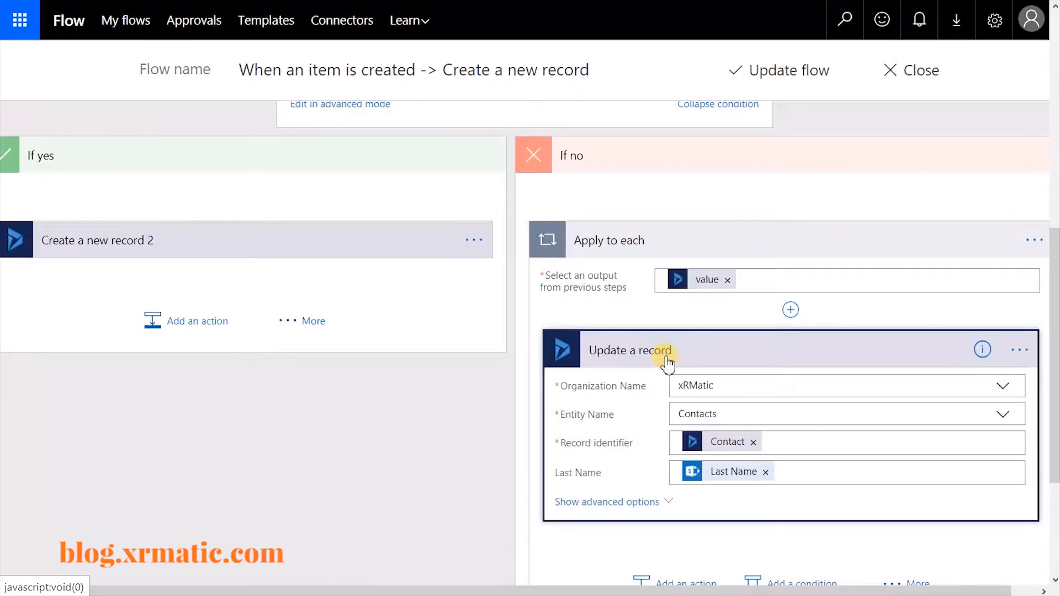
pyautogui.click(635, 504)
pyautogui.scroll(-5, 800, 450)
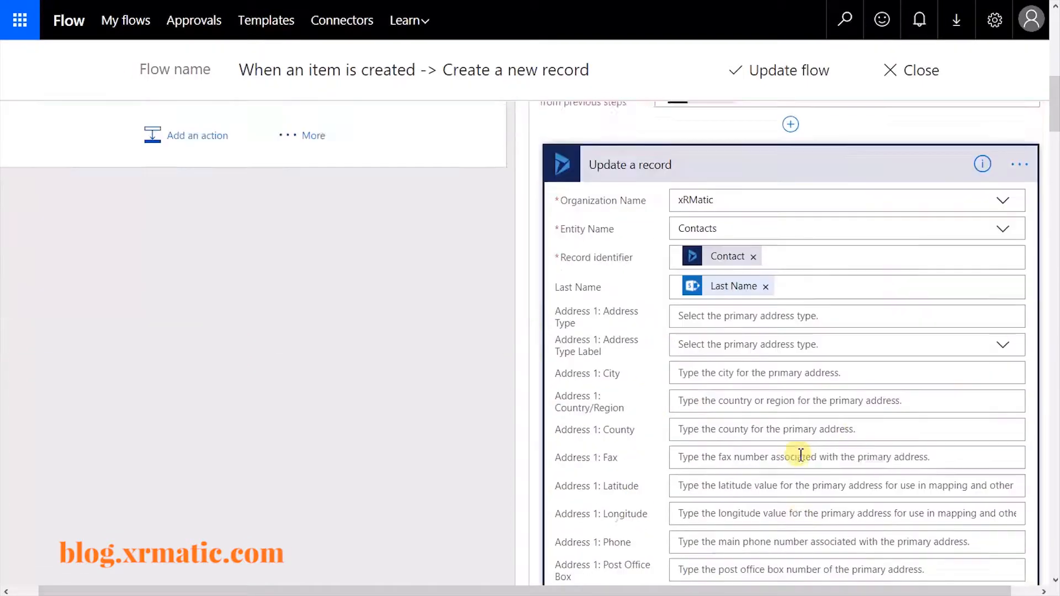
pyautogui.scroll(-20, 800, 456)
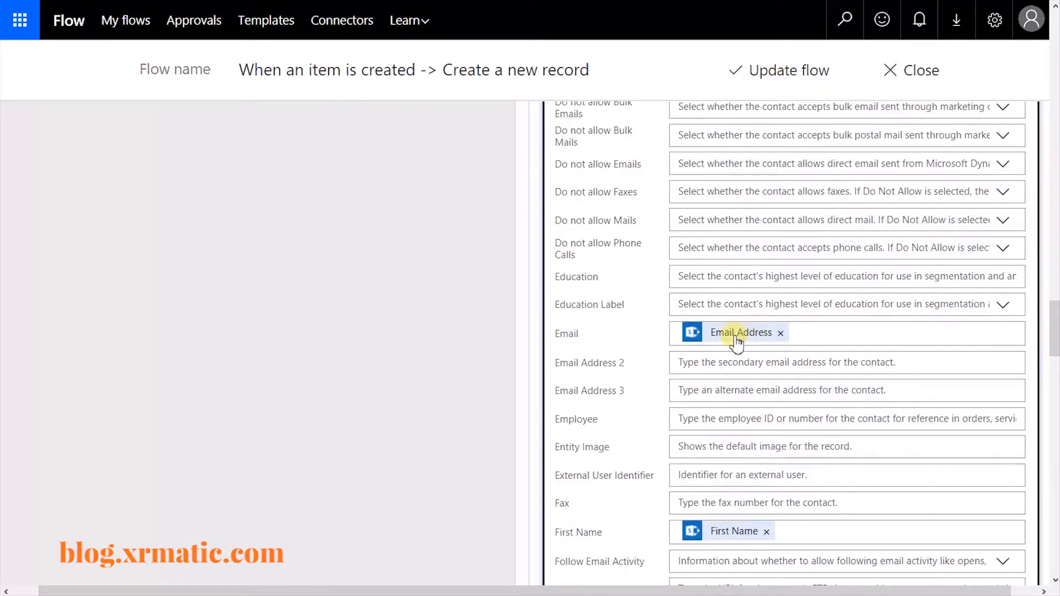
pyautogui.click(716, 363)
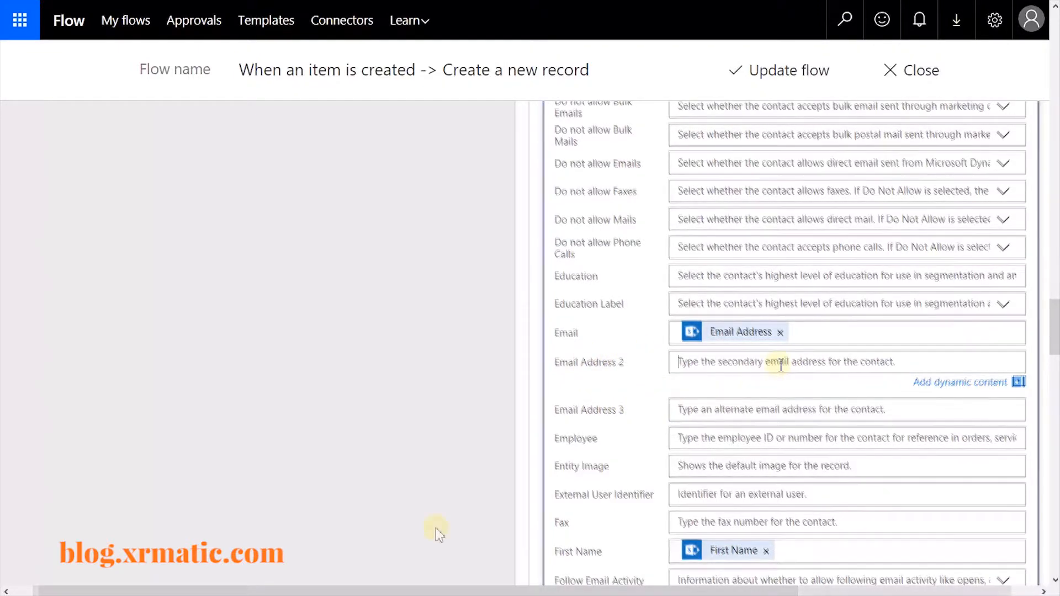
# Switch to the Word instructions and examine the parts of the step 9 if expression comparing the SharePoint Title with emailaddress1.
pyautogui.click(552, 595)
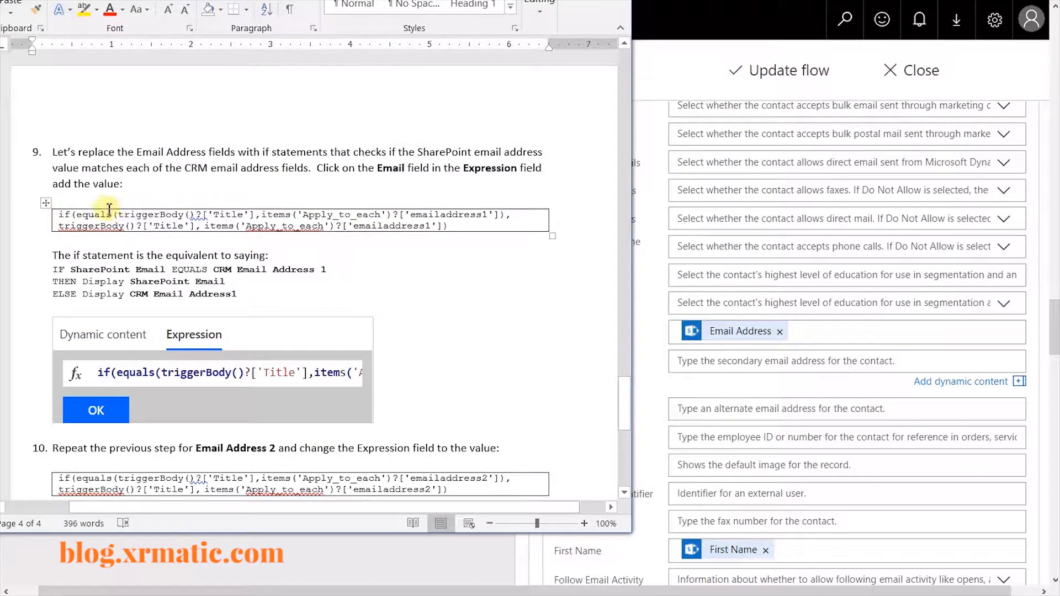
pyautogui.doubleClick(62, 215)
pyautogui.click(131, 215)
pyautogui.moveTo(124, 217); pyautogui.dragTo(254, 214)
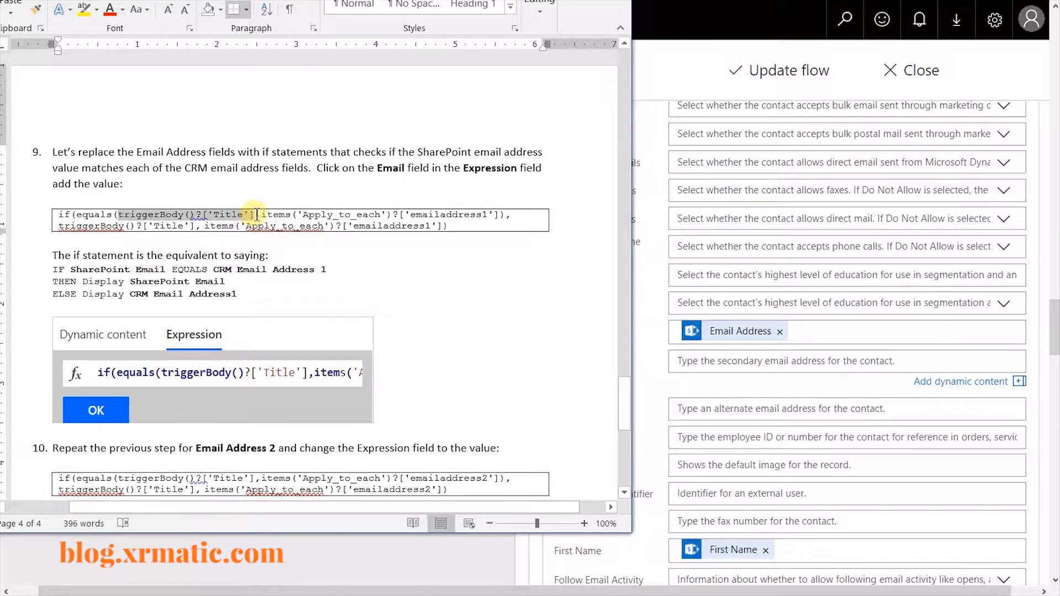
pyautogui.click(342, 207)
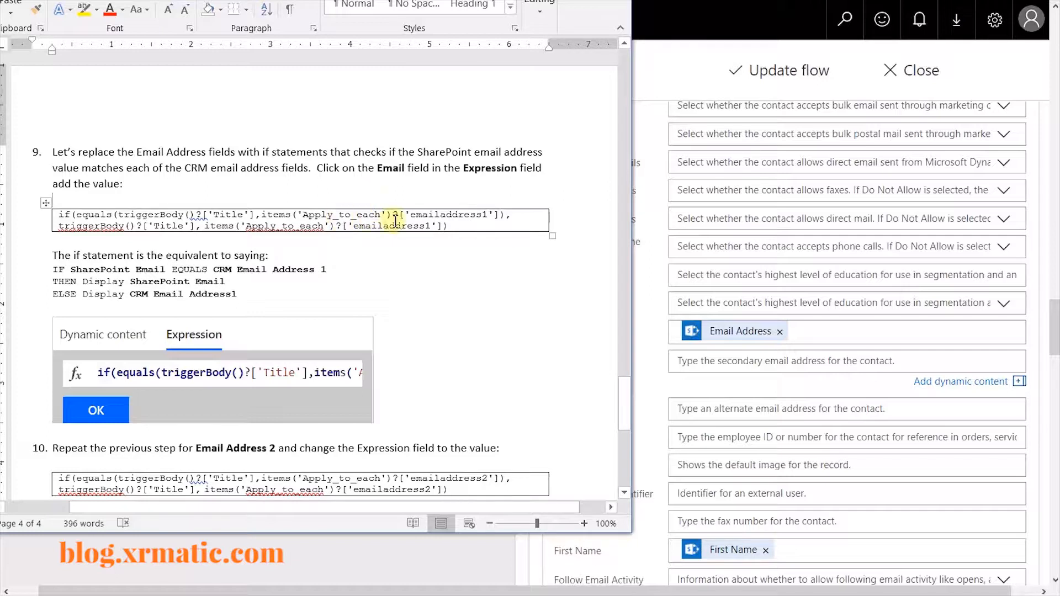
pyautogui.moveTo(410, 216); pyautogui.dragTo(485, 217)
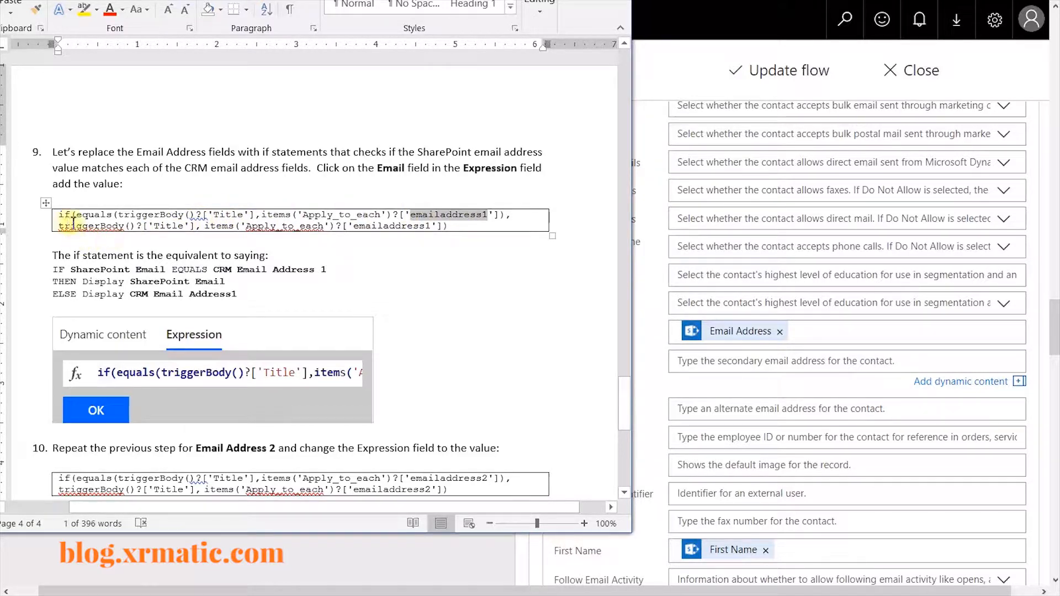
pyautogui.moveTo(60, 227); pyautogui.dragTo(194, 234)
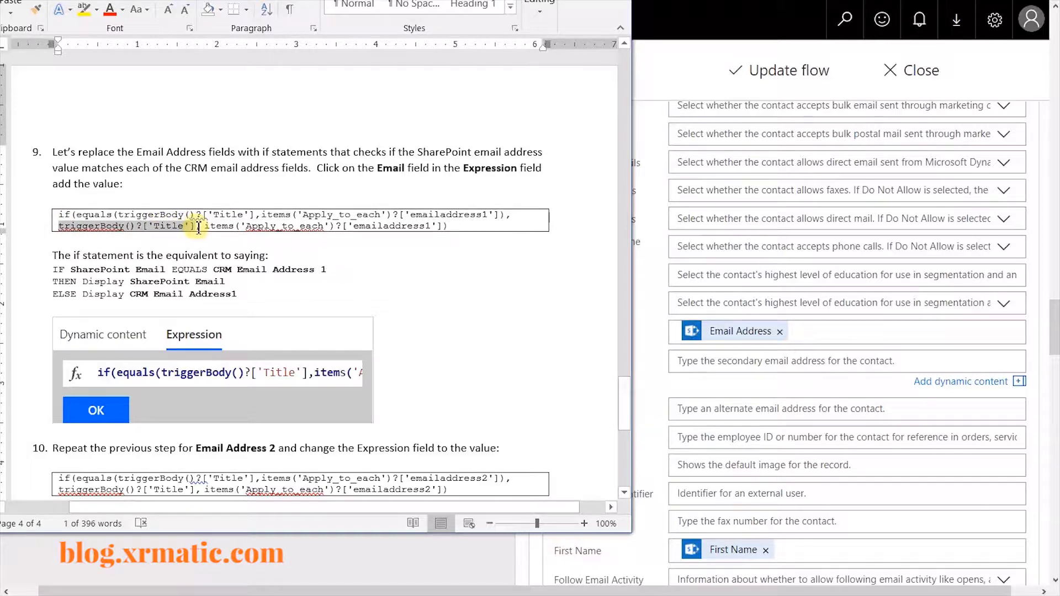
pyautogui.click(286, 225)
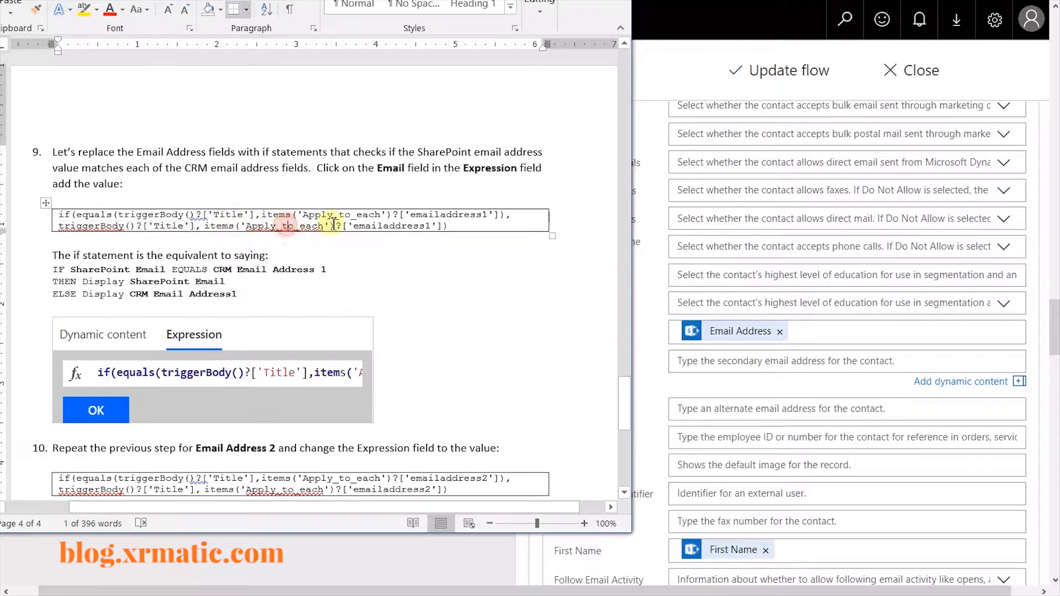
pyautogui.moveTo(353, 228); pyautogui.dragTo(447, 226)
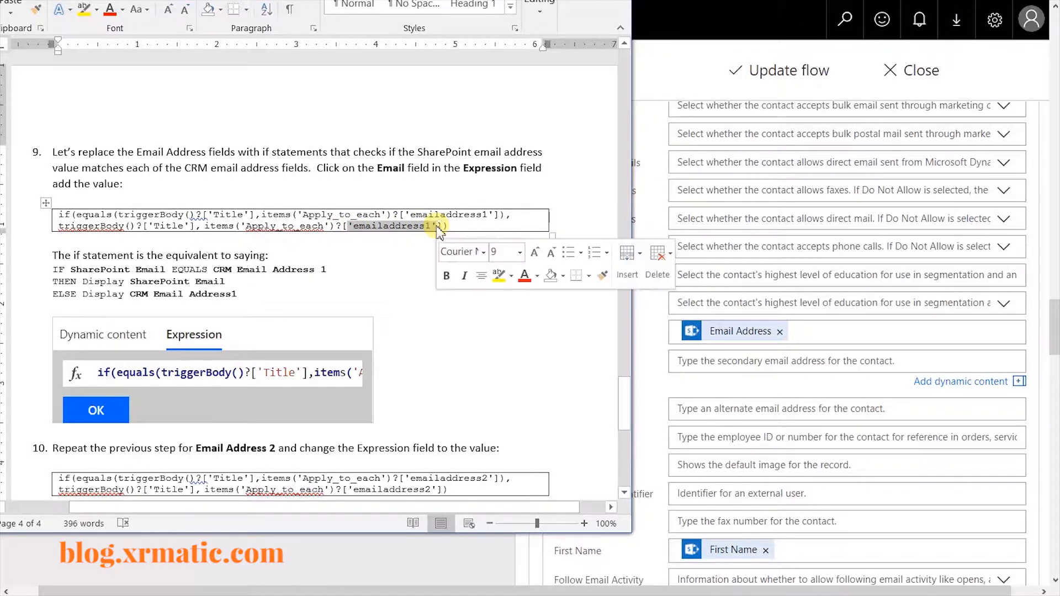
pyautogui.click(451, 227)
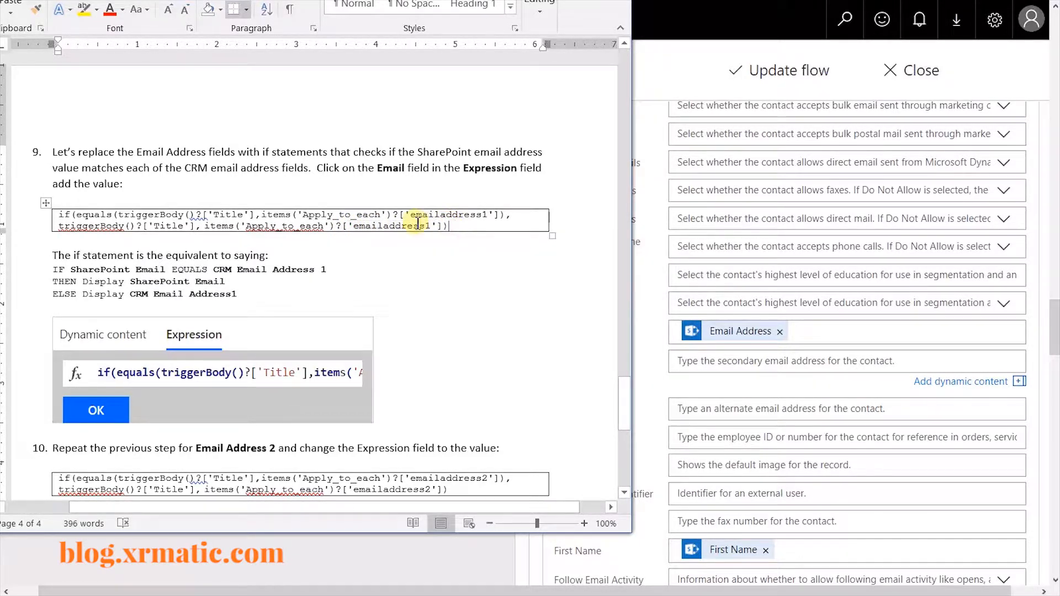
# Replace the Email field's Email Address token with the expression copied from Word: if(equals(triggerBody()?['Title'],items('Apply_to_each')?['emailaddress1']), triggerBody()?['Title'], items('Apply_to_each')?['emailaddress1']).
pyautogui.moveTo(457, 227); pyautogui.dragTo(65, 215)
pyautogui.hotkey('ctrl', 'c')
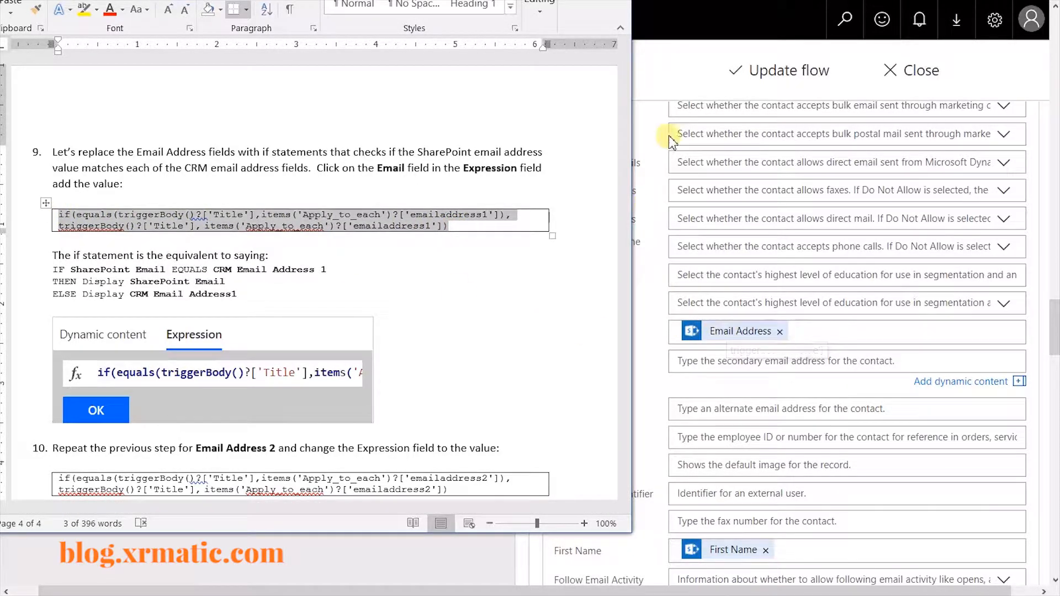
pyautogui.click(646, 343)
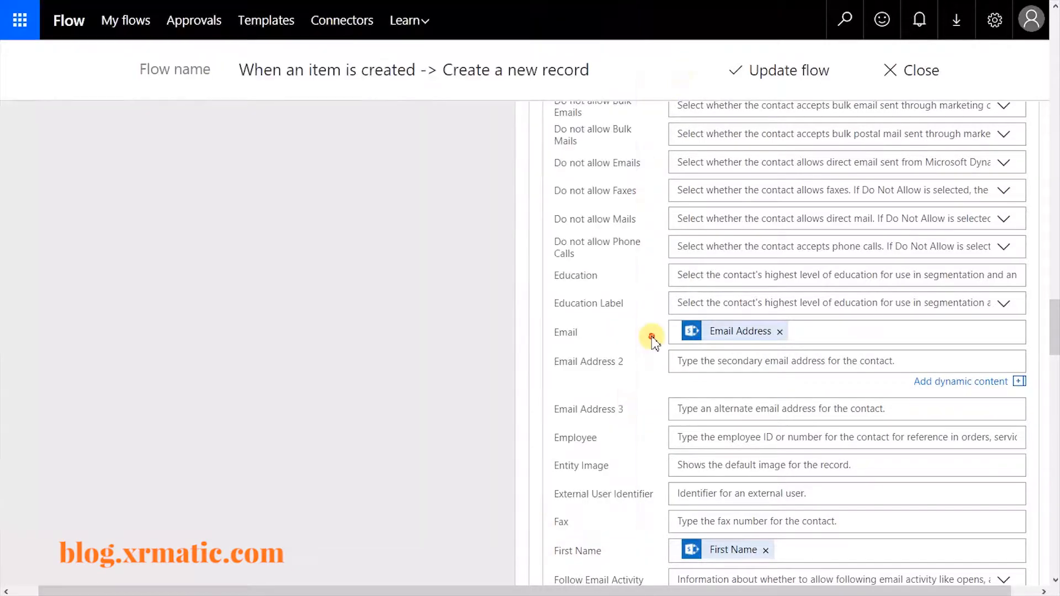
pyautogui.click(767, 338)
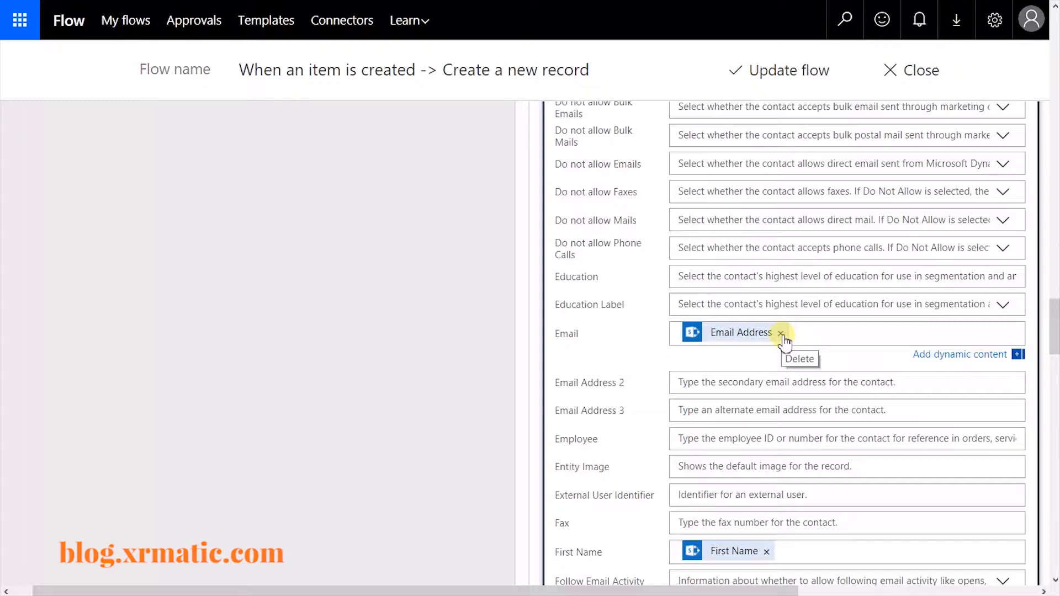
pyautogui.click(780, 333)
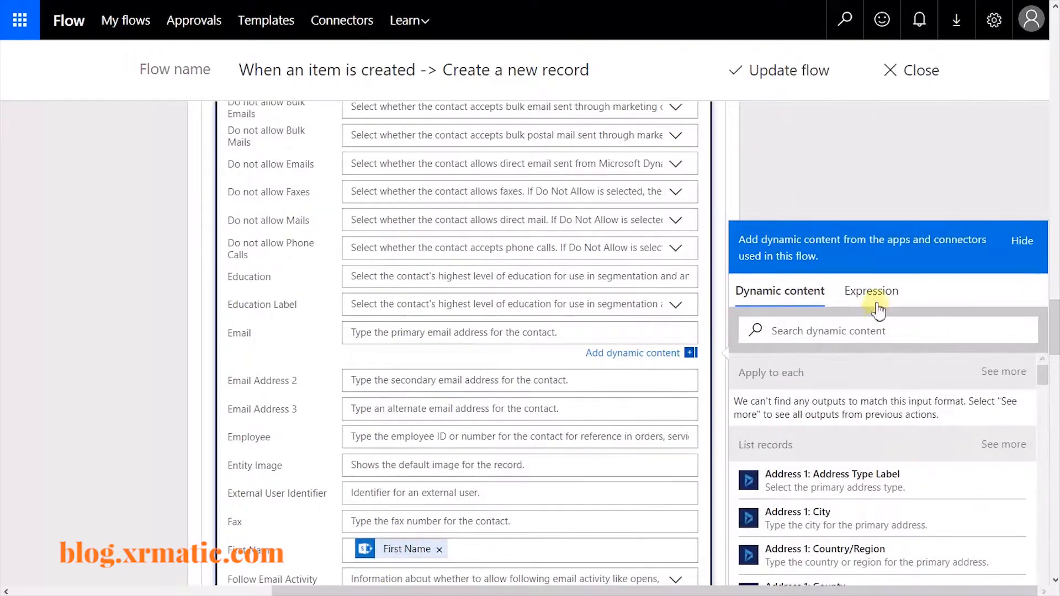
pyautogui.click(872, 293)
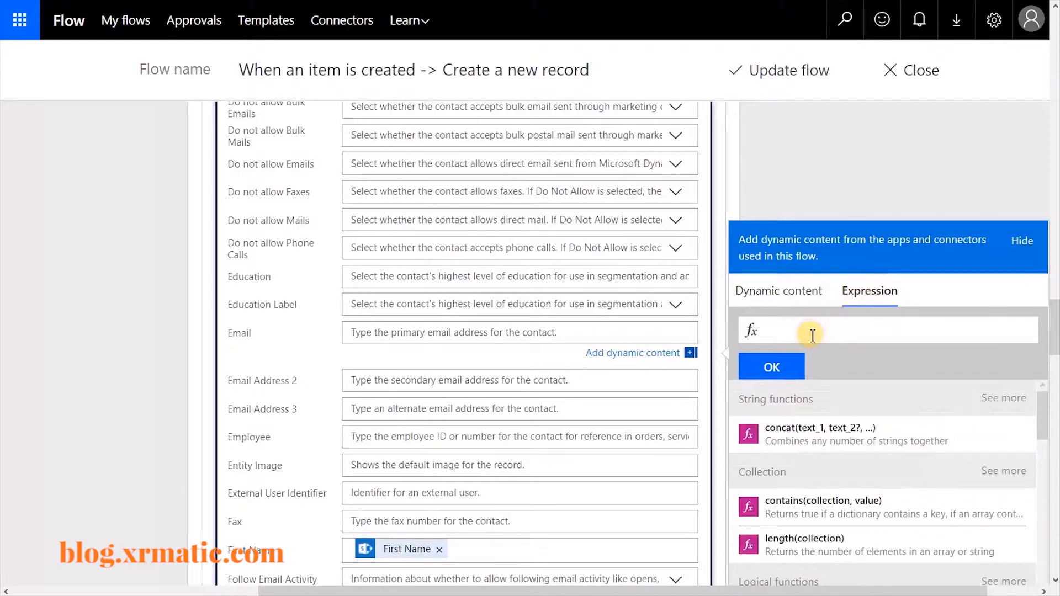
pyautogui.hotkey('ctrl', 'v')
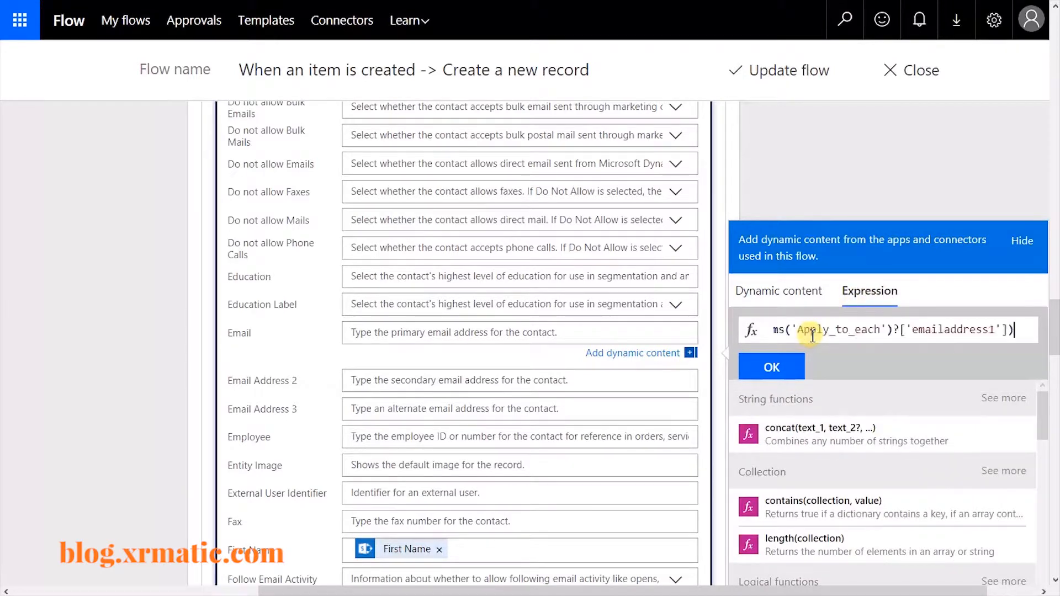
pyautogui.click(772, 367)
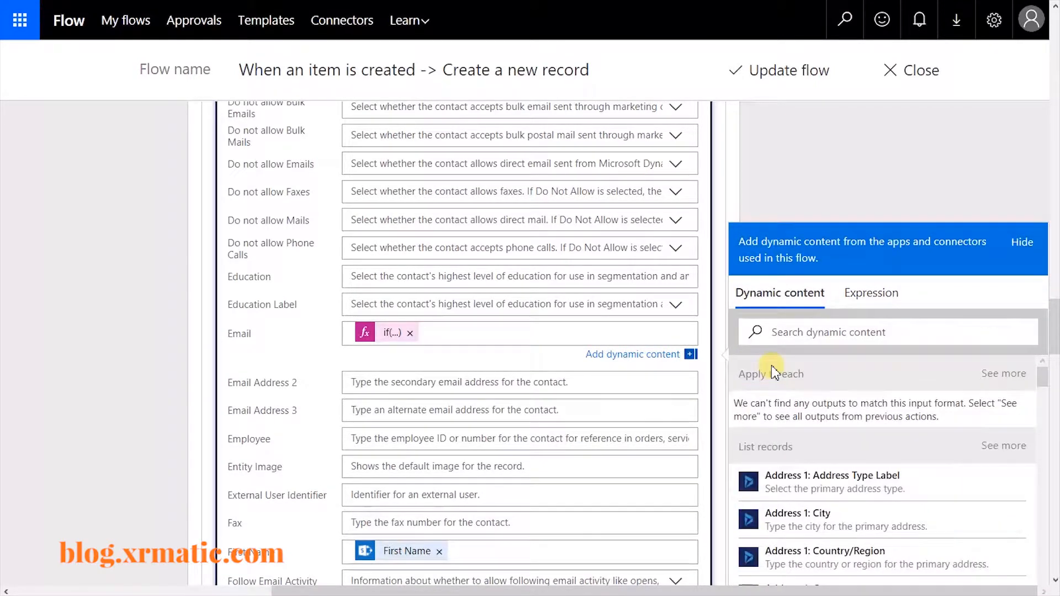
# Fill Email Address 2 with the expression copied from Word: if(equals(triggerBody()?['Title'],items('Apply_to_each')?['emailaddress2']), triggerBody()?['Title'], items('Apply_to_each')?['emailaddress2']).
pyautogui.hotkey('alt', 'Tab')
pyautogui.scroll(-3, 322, 343)
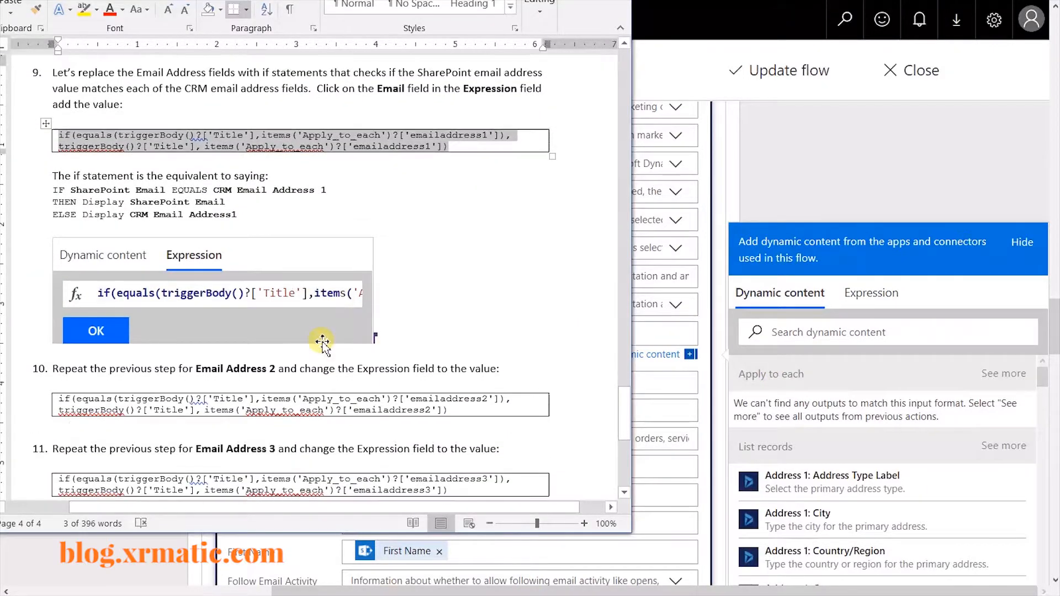
pyautogui.moveTo(454, 413); pyautogui.dragTo(85, 396)
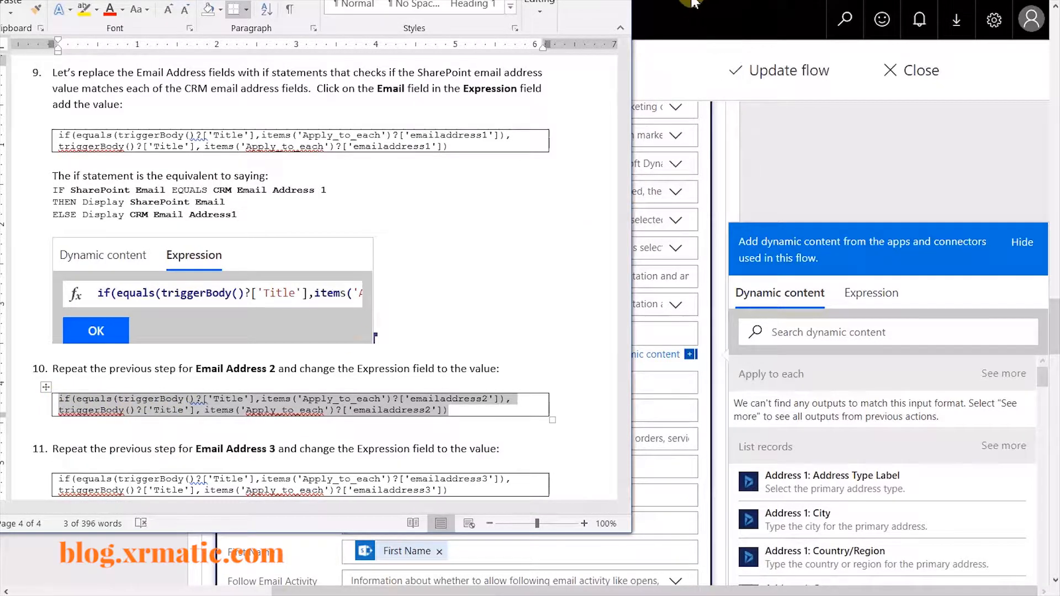
pyautogui.click(760, 160)
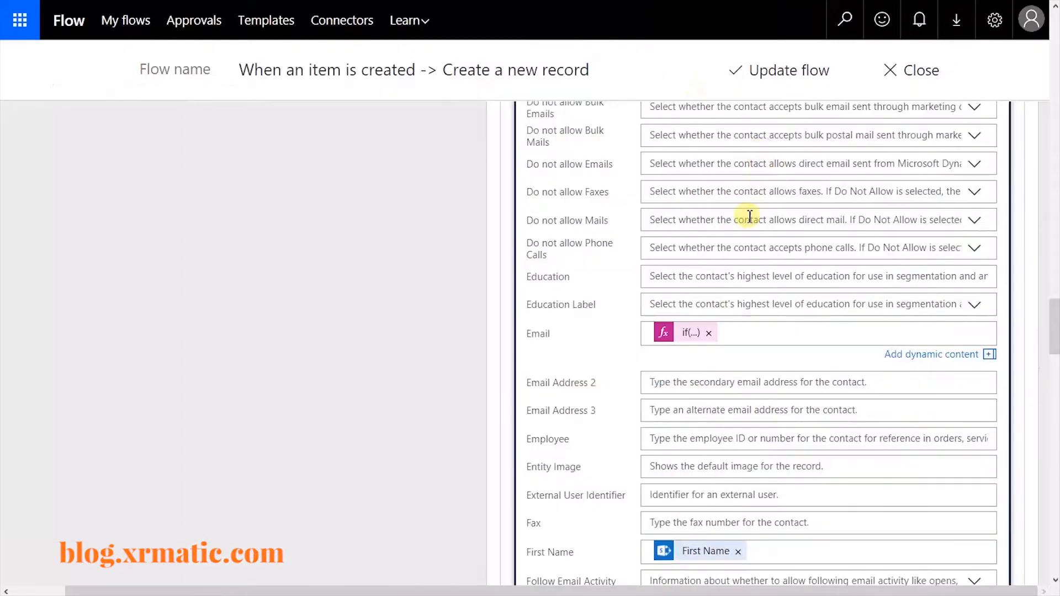
pyautogui.click(700, 381)
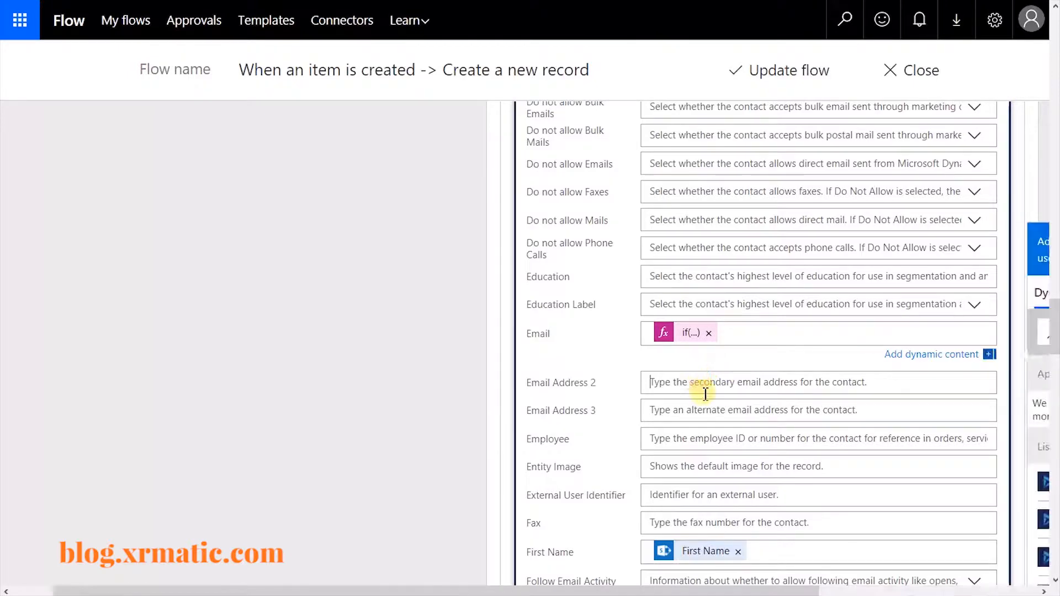
pyautogui.moveTo(665, 590); pyautogui.dragTo(878, 590)
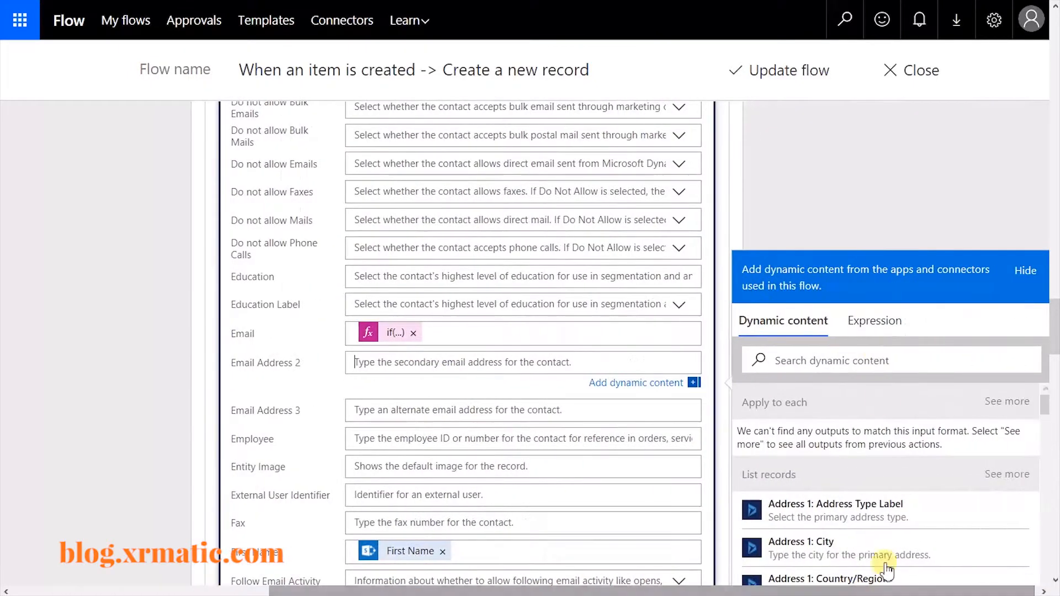
pyautogui.click(871, 321)
pyautogui.click(824, 360)
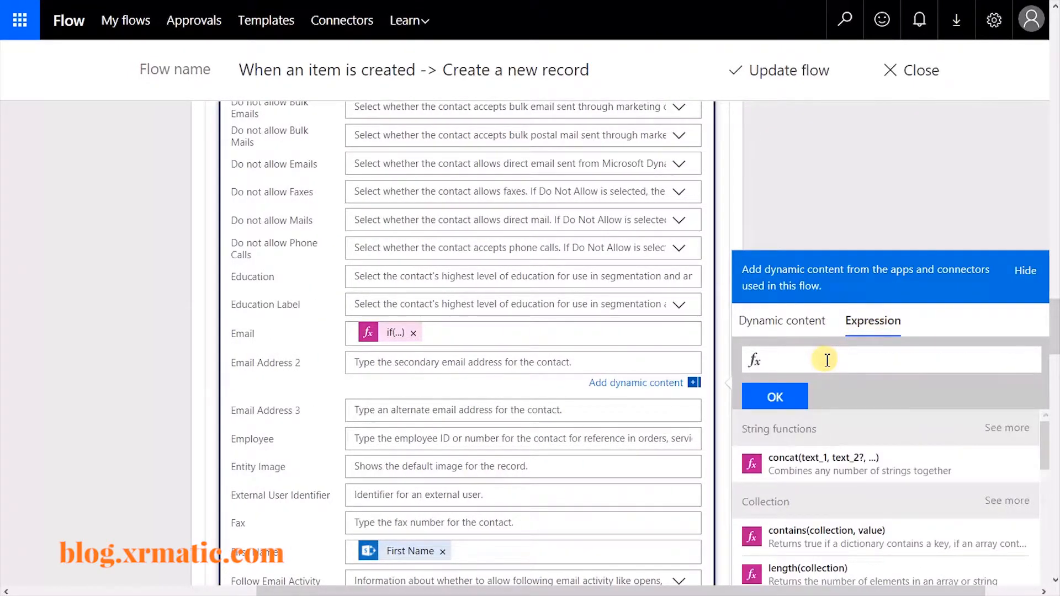
pyautogui.hotkey('ctrl', 'v')
pyautogui.click(789, 396)
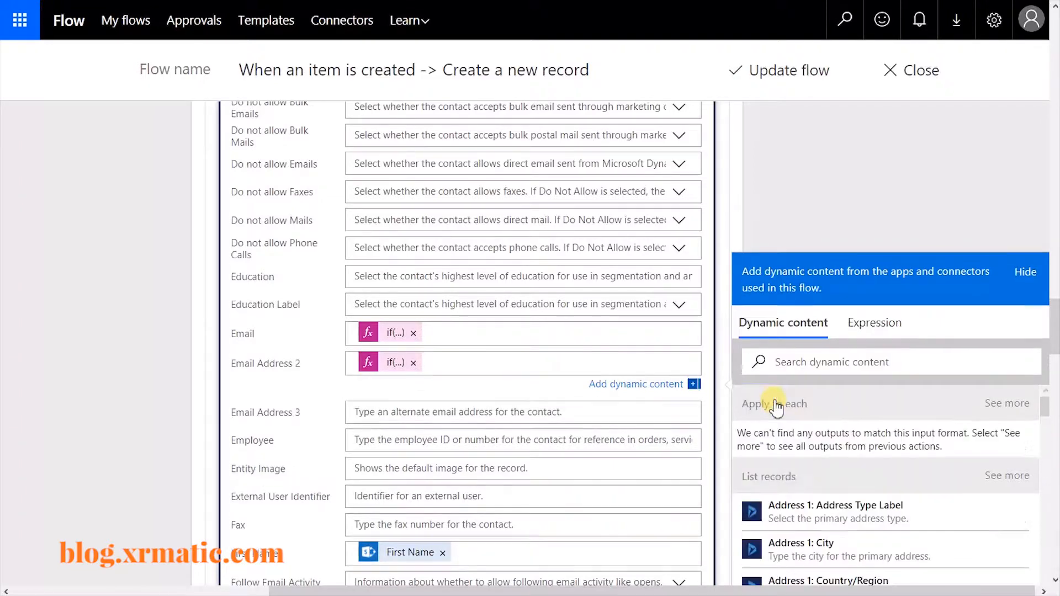
# Fill Email Address 3 with the expression copied from Word: if(equals(triggerBody()?['Title'],items('Apply_to_each')?['emailaddress3']), triggerBody()?['Title'], items('Apply_to_each')?['emailaddress3']).
pyautogui.hotkey('alt', 'Tab')
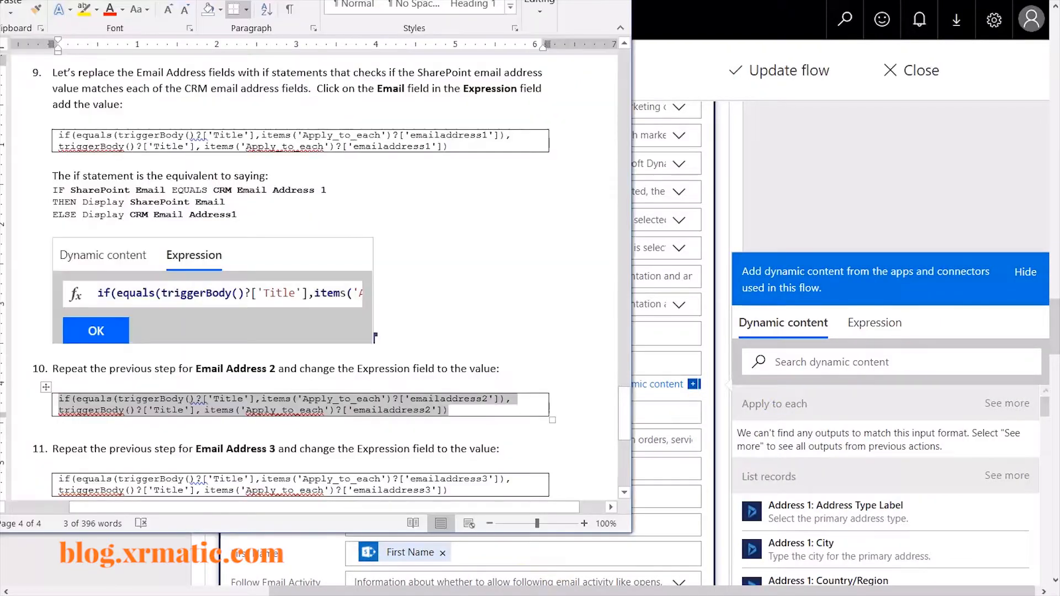
pyautogui.scroll(-2, 361, 398)
pyautogui.moveTo(453, 415); pyautogui.dragTo(58, 399)
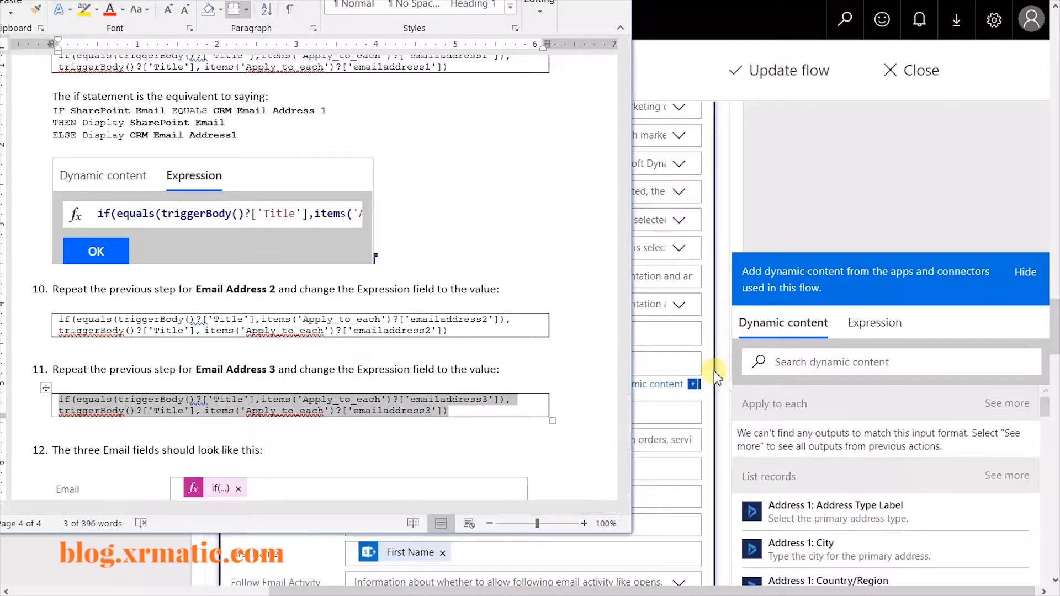
pyautogui.click(720, 229)
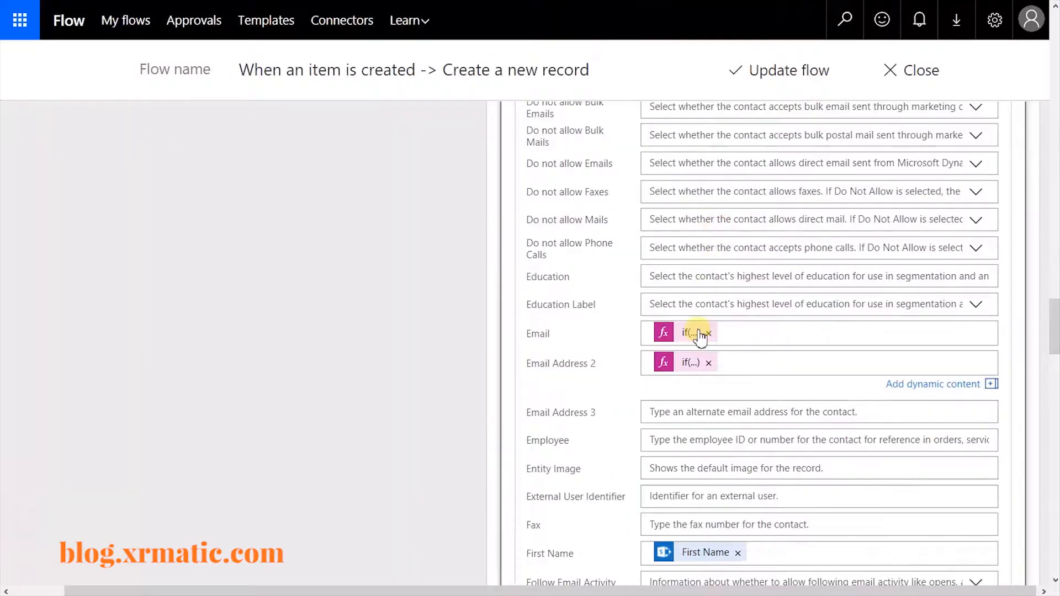
pyautogui.click(685, 412)
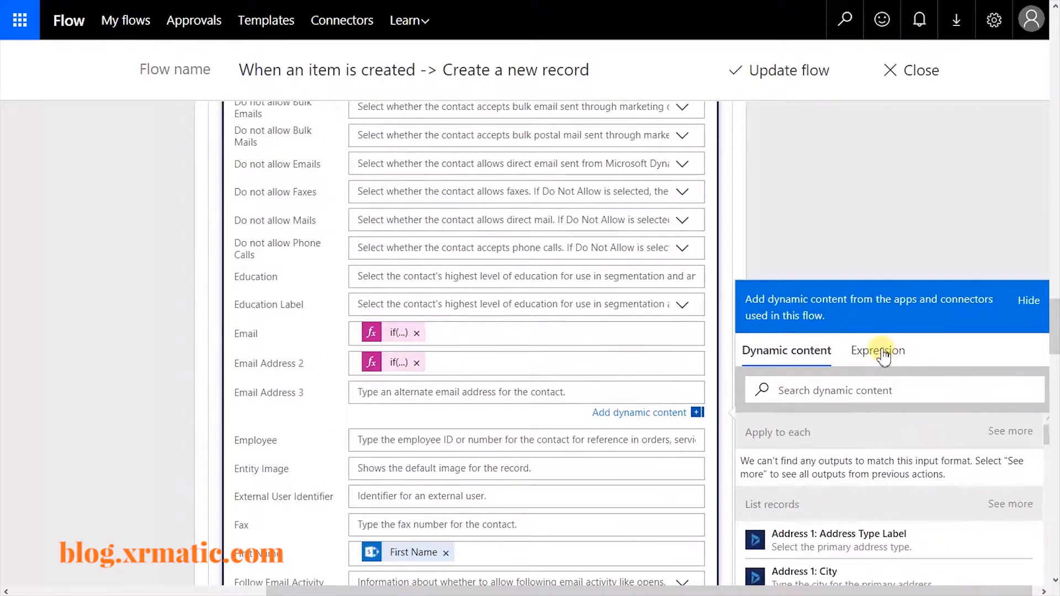
pyautogui.click(880, 350)
pyautogui.hotkey('ctrl', 'v')
pyautogui.click(779, 427)
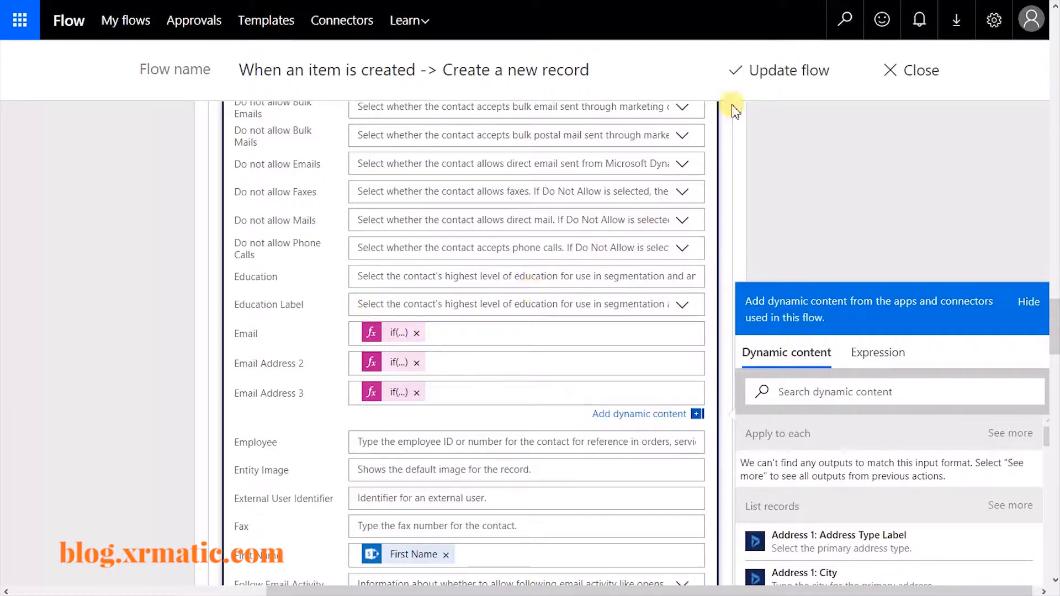
# Save the updated flow and close its editor to return to the flow's details page.
pyautogui.click(788, 77)
pyautogui.click(917, 77)
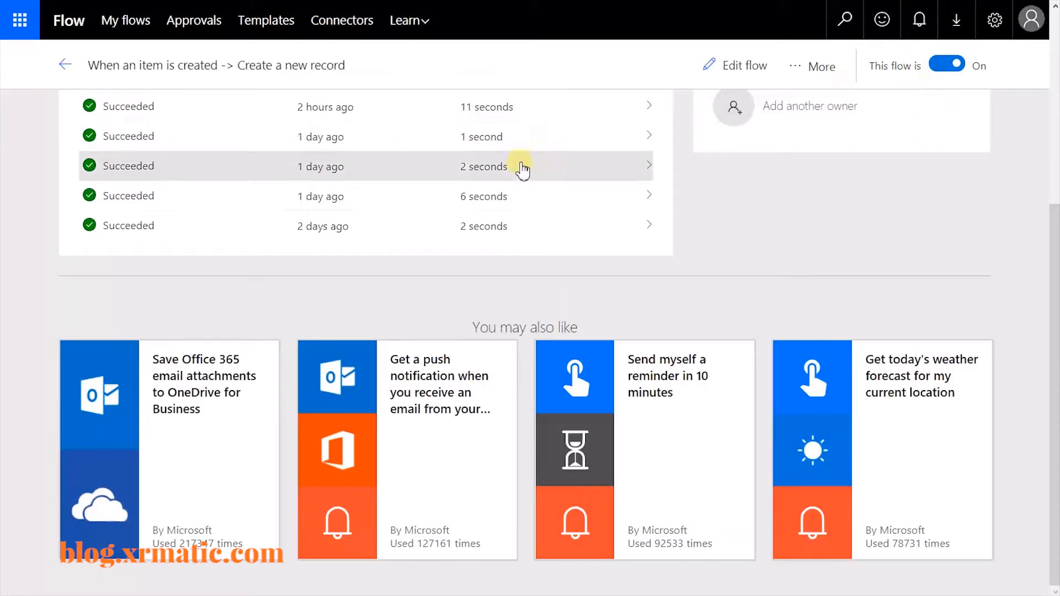
pyautogui.scroll(5, 512, 216)
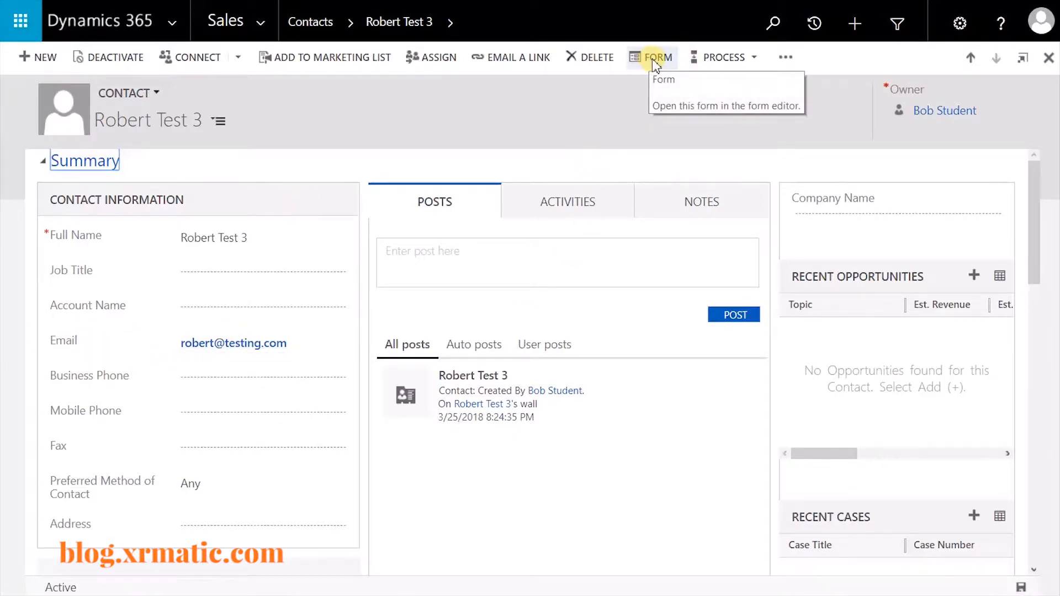
# Open the Dynamics 365 contact form in the form editor and add the Email Address 2 field below Email in Contact Information.
pyautogui.click(655, 65)
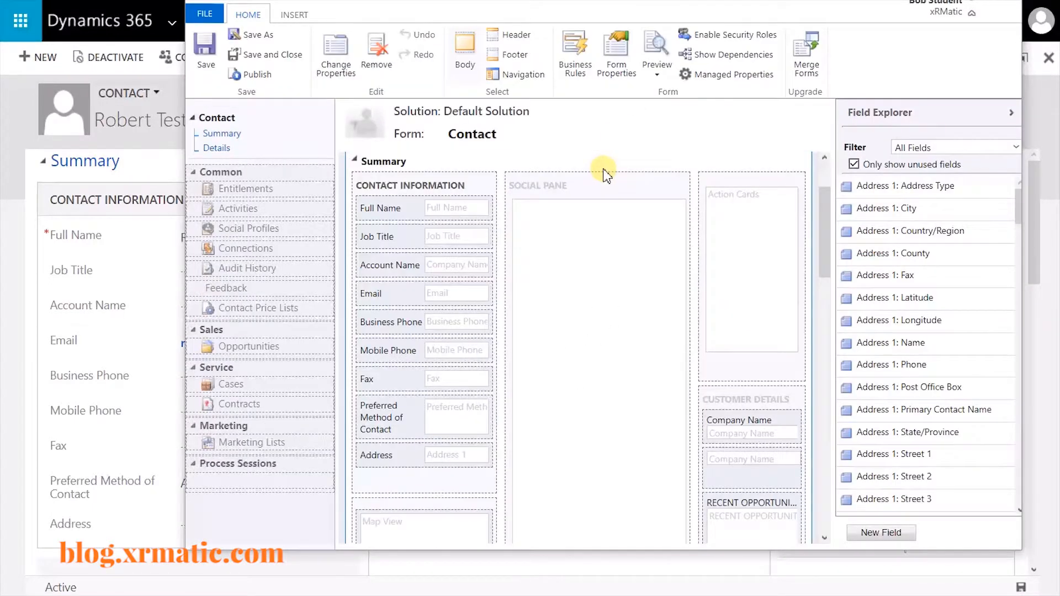
pyautogui.scroll(-10, 868, 255)
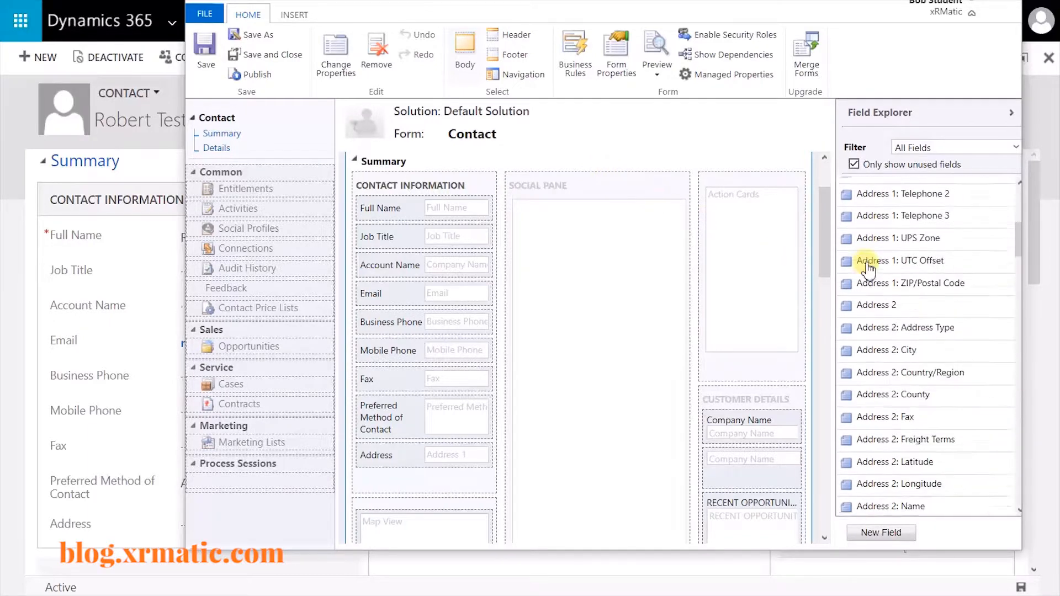
pyautogui.scroll(-10, 869, 269)
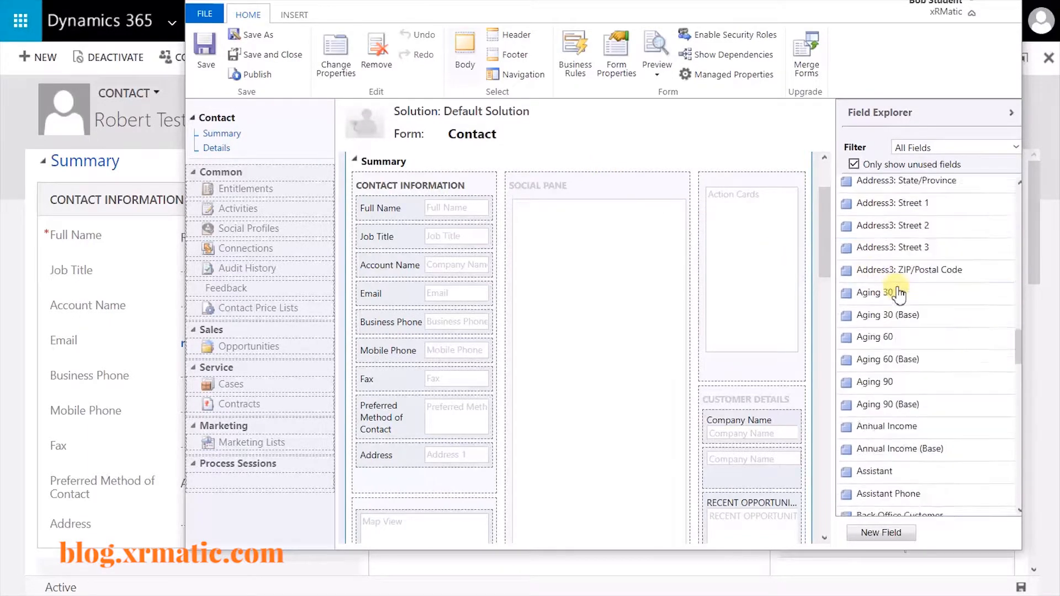
pyautogui.scroll(-3, 900, 298)
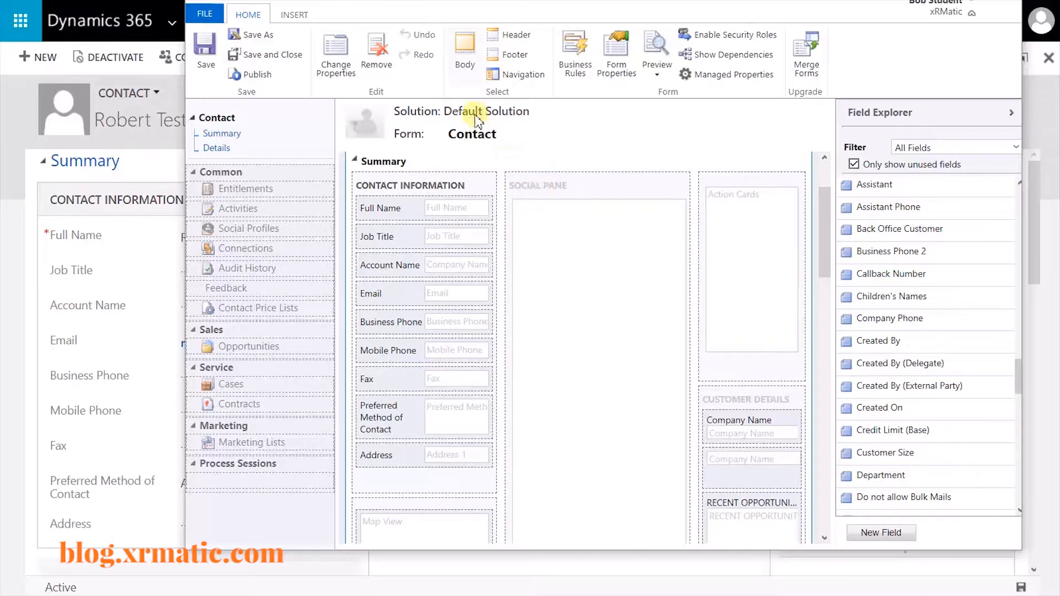
pyautogui.scroll(-3, 889, 309)
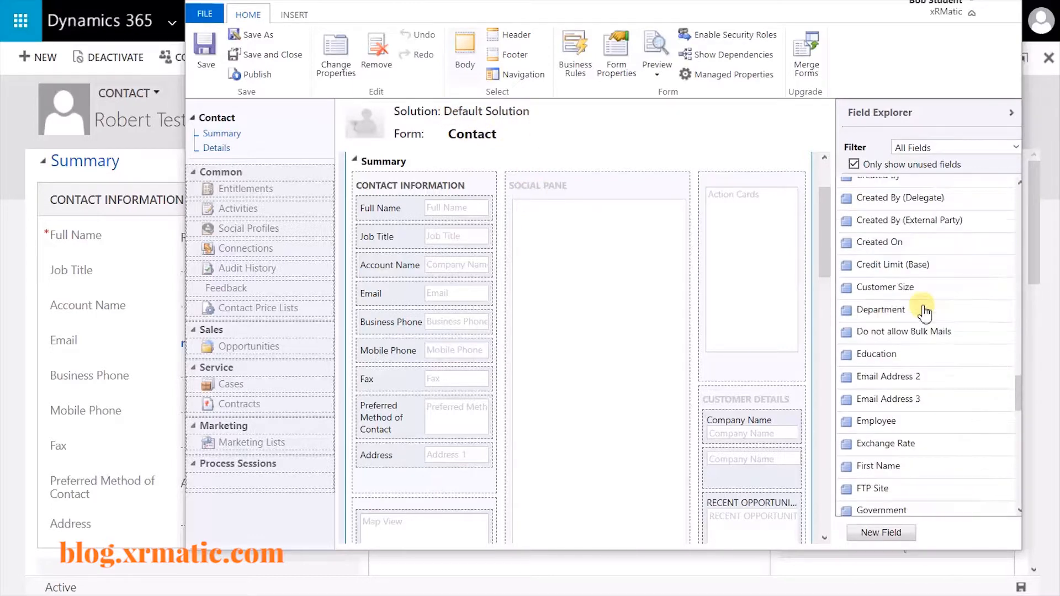
pyautogui.moveTo(906, 376); pyautogui.dragTo(442, 323)
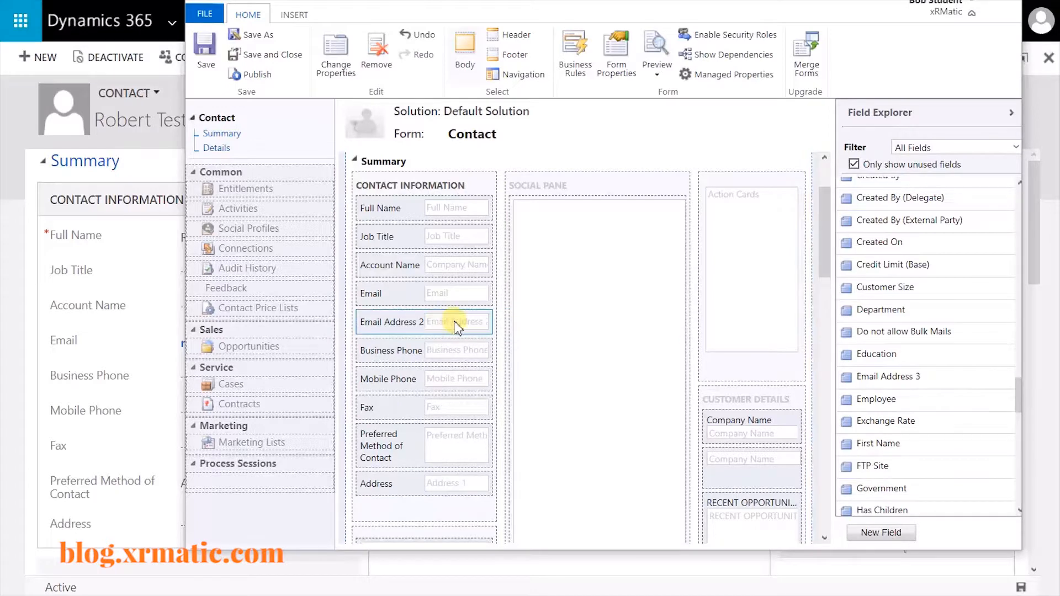
# Add the Email Address 3 field below Email Address 2 in Contact Information, publish the contact form and close the form editor.
pyautogui.moveTo(868, 376); pyautogui.dragTo(403, 355)
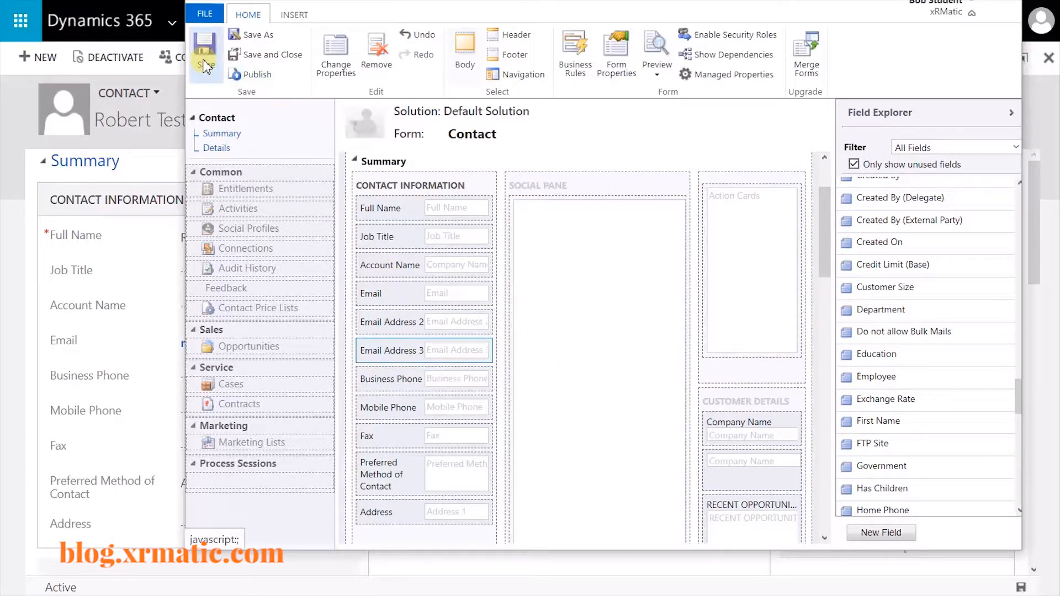
pyautogui.click(256, 75)
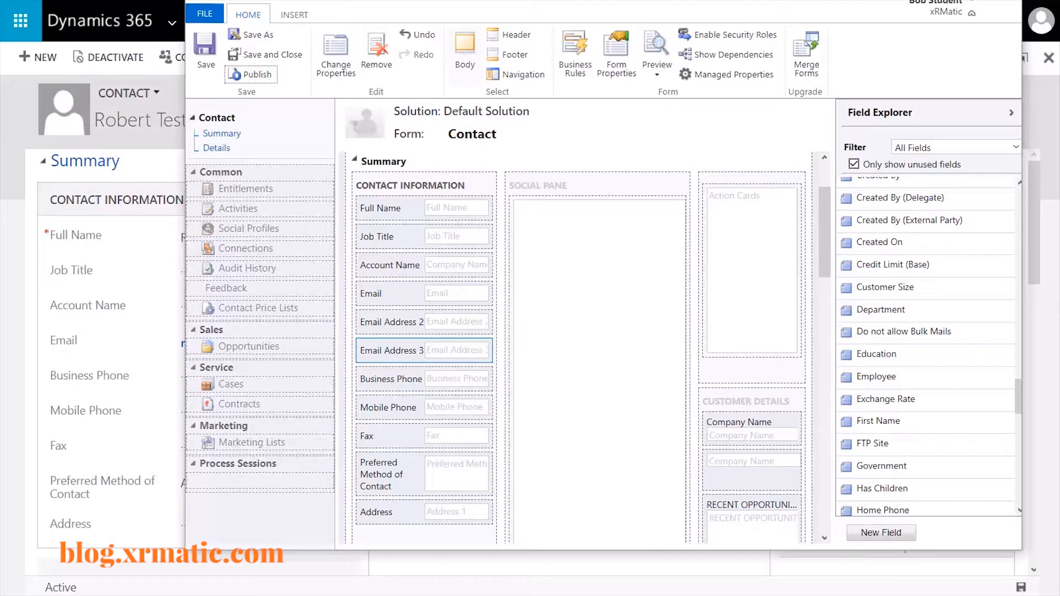
pyautogui.hotkey('alt', 'F4')
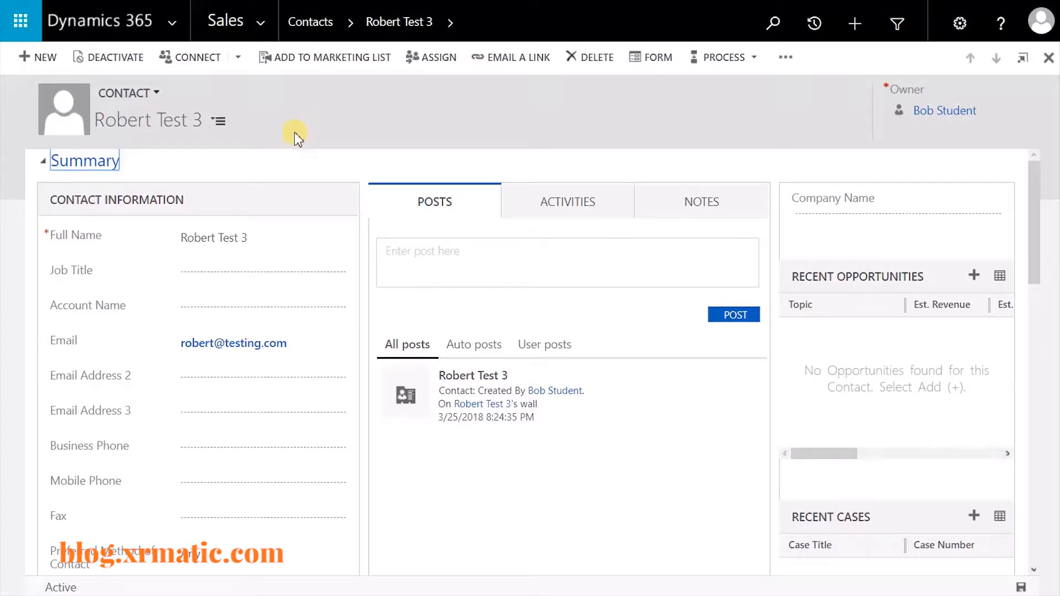
# Fill in Email Address 2 and Email Address 3 on the contact record with two additional test e-mail addresses and save the record.
pyautogui.click(203, 375)
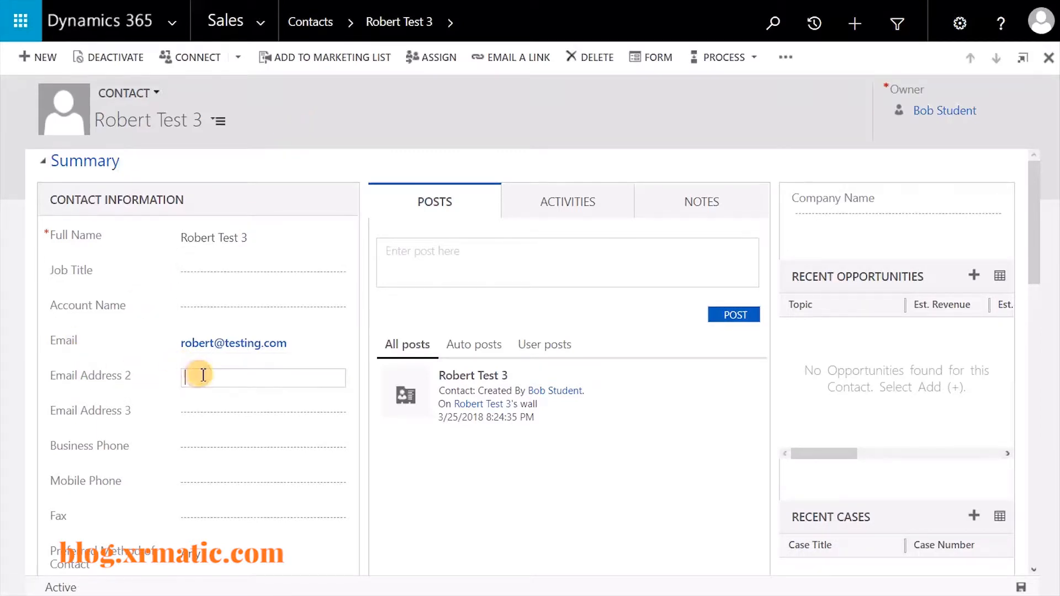
pyautogui.write('robert2@testing.com')
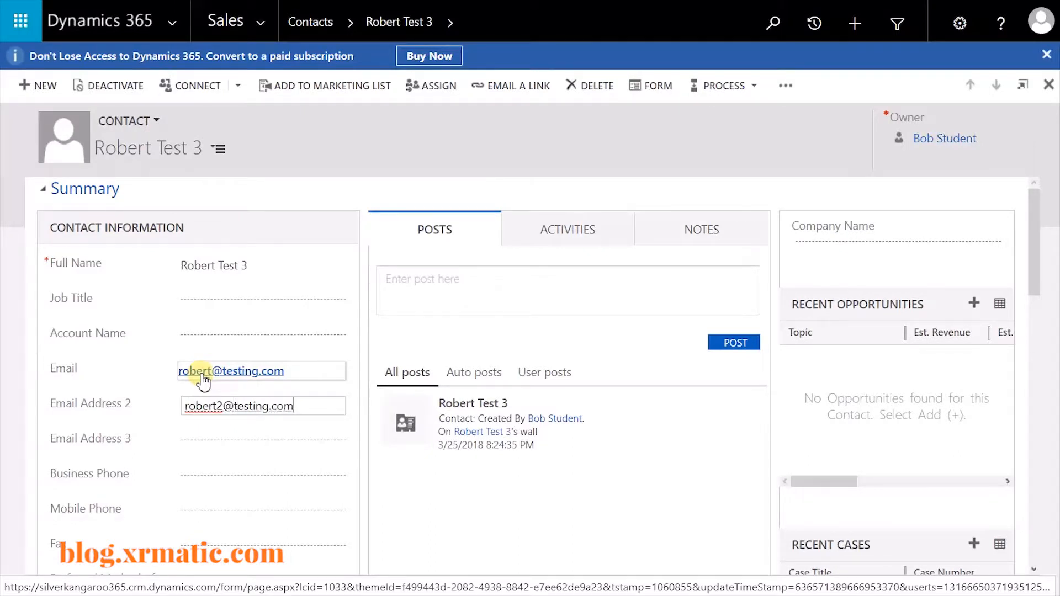
pyautogui.click(221, 438)
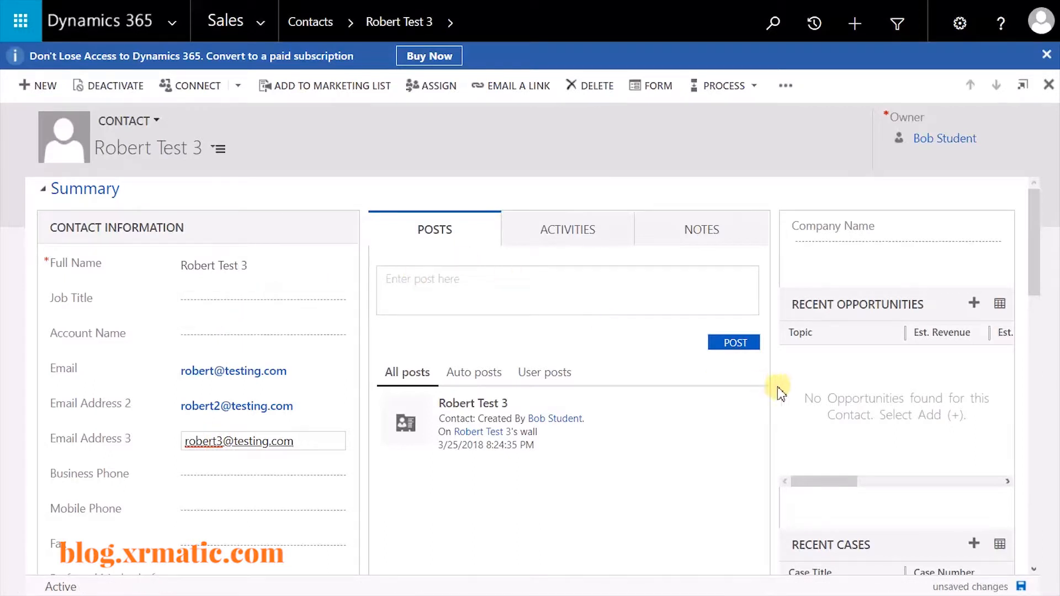
pyautogui.click(1021, 586)
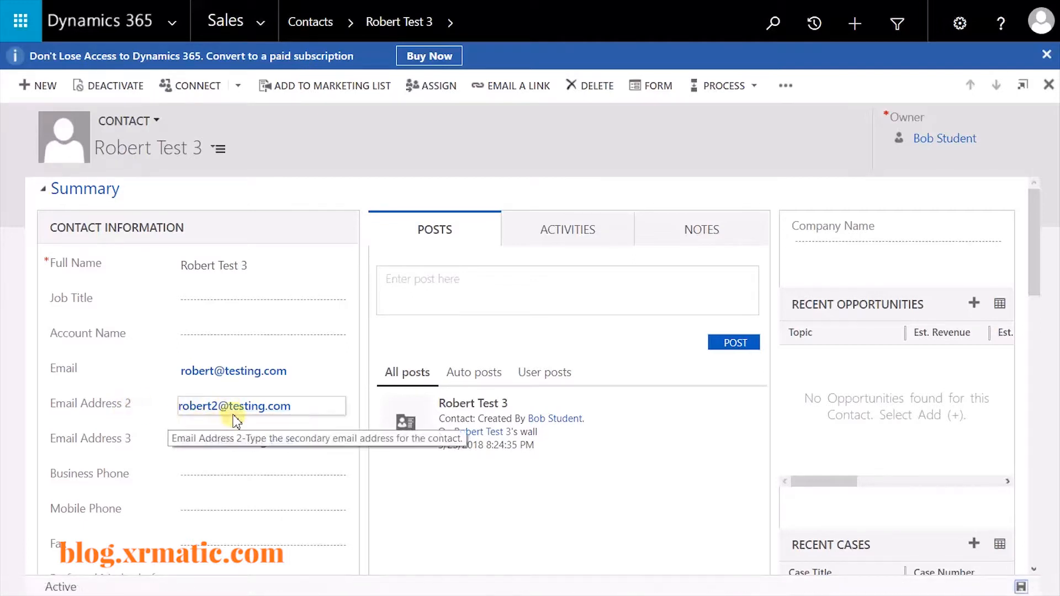
# Copy the contact's Email Address 2 value into the Email Address of a new item in the SharePoint Contacts list.
pyautogui.click(315, 406)
pyautogui.hotkey('ctrl', 'c')
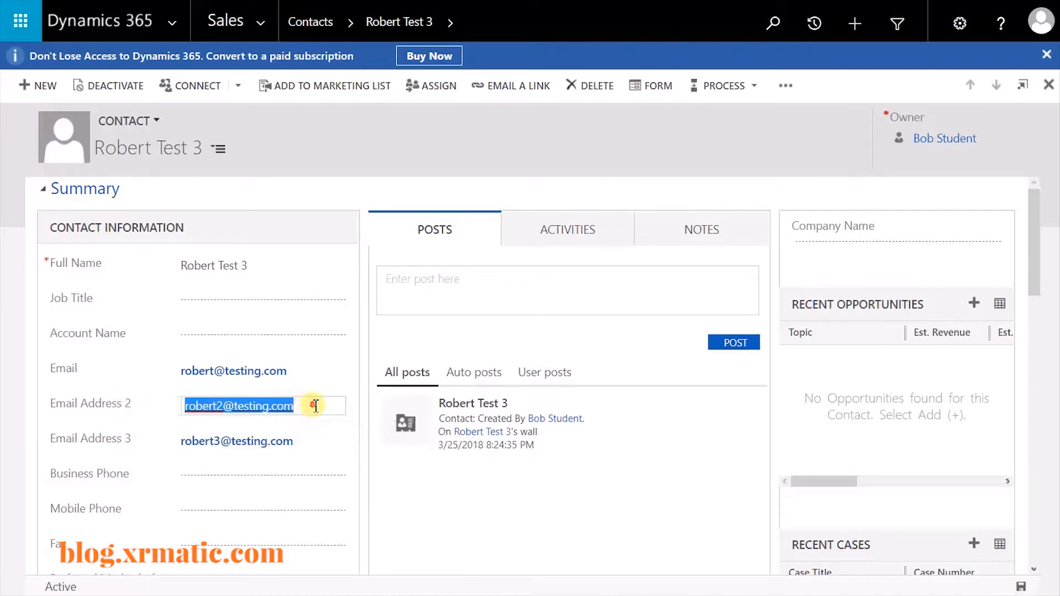
pyautogui.moveTo(320, 407); pyautogui.dragTo(178, 402)
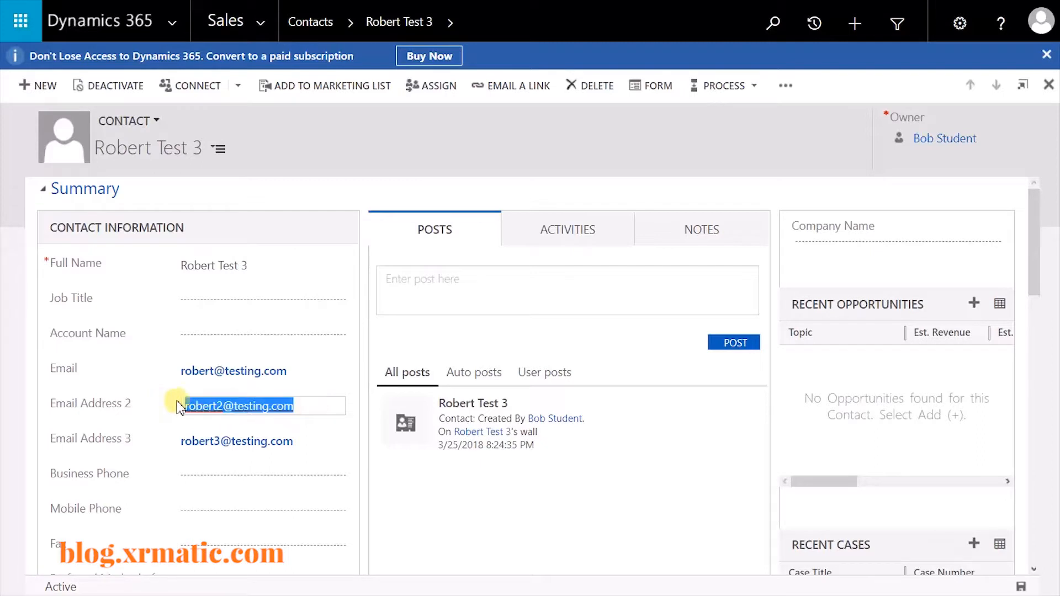
pyautogui.write('c')
pyautogui.hotkey('ctrl', 'z')
pyautogui.click(346, 1)
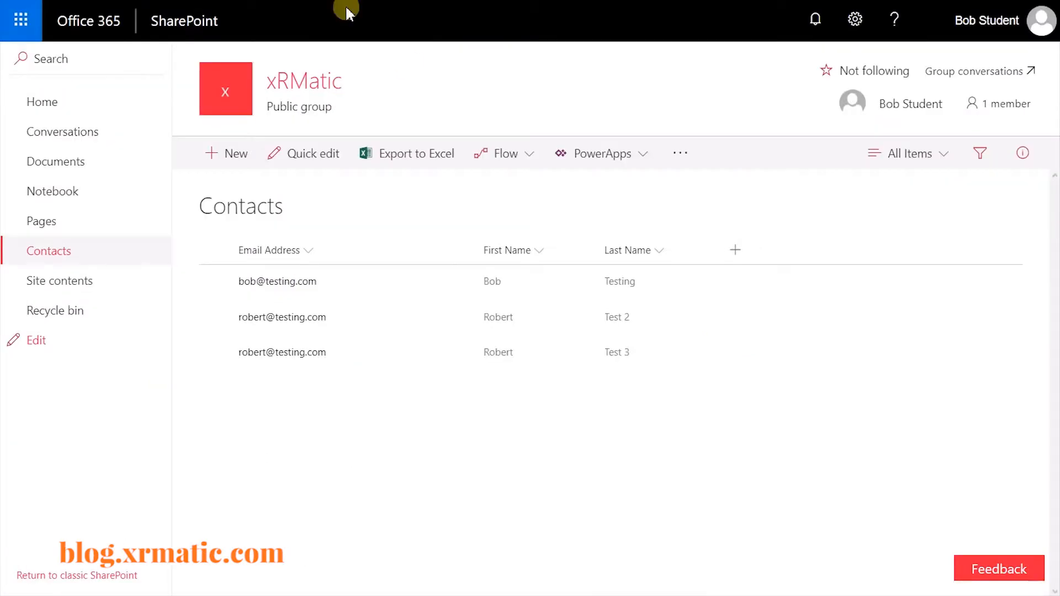
pyautogui.click(236, 154)
pyautogui.hotkey('ctrl', 'v')
# Enter the existing test contact's first name and last name in the new SharePoint item and save it.
pyautogui.click(617, 237)
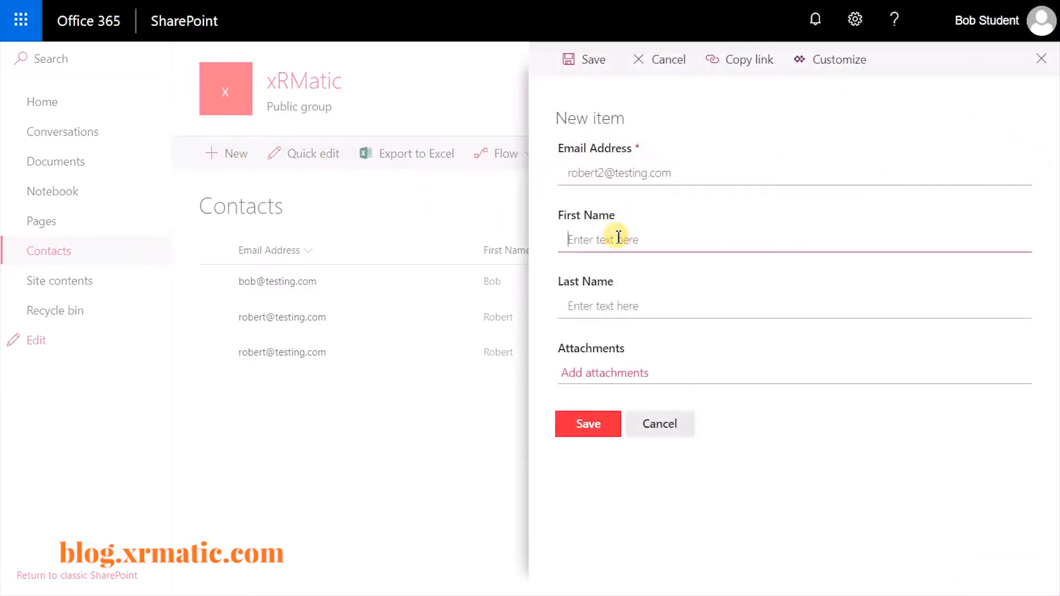
pyautogui.write('Robert')
pyautogui.press('Tab')
pyautogui.write('Testing')
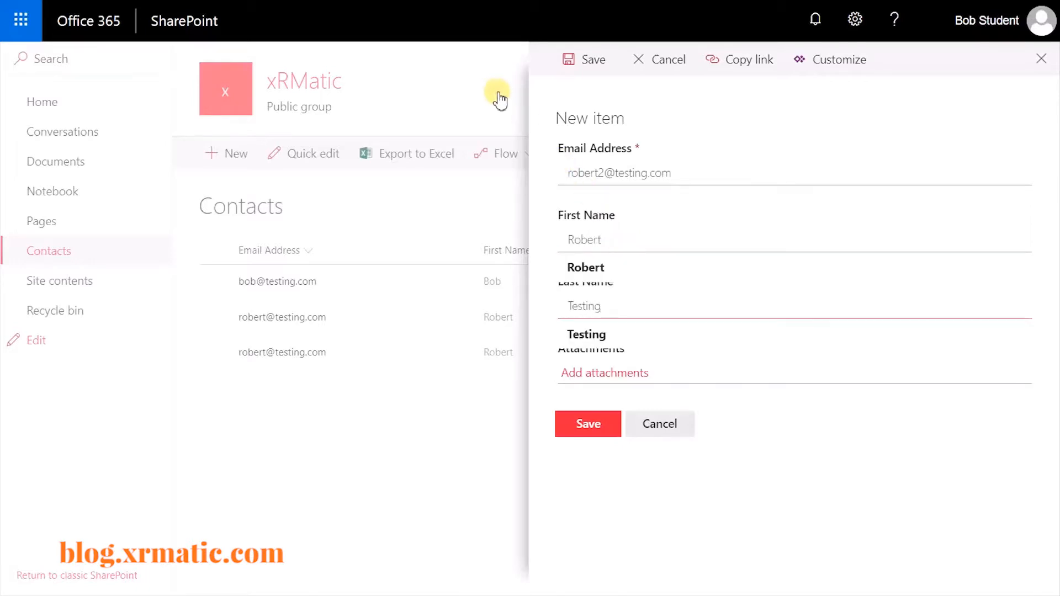
pyautogui.press('BackSpace')
pyautogui.press('BackSpace')
pyautogui.write('3')
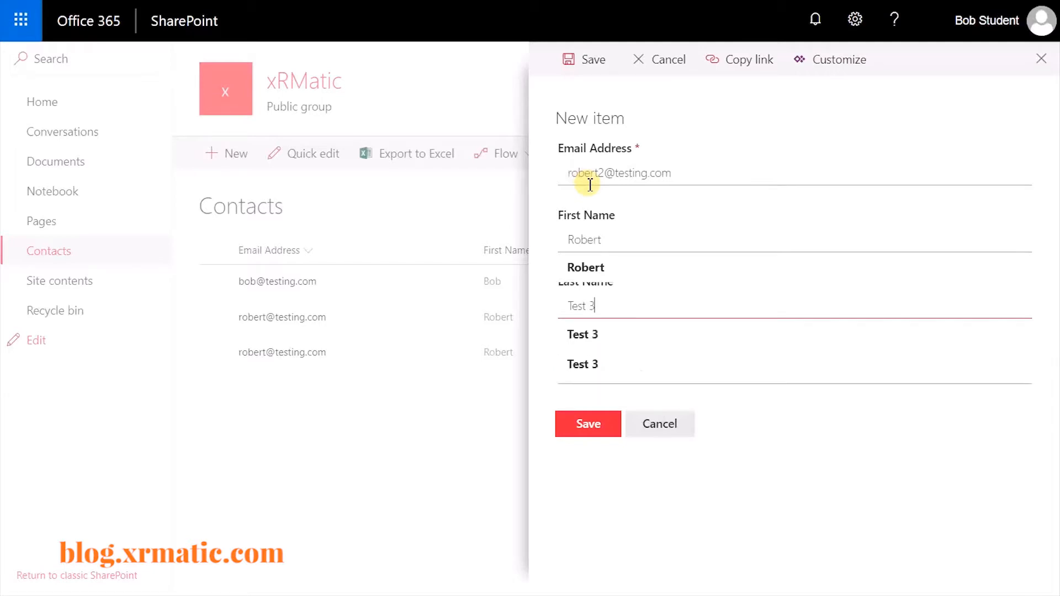
pyautogui.click(586, 426)
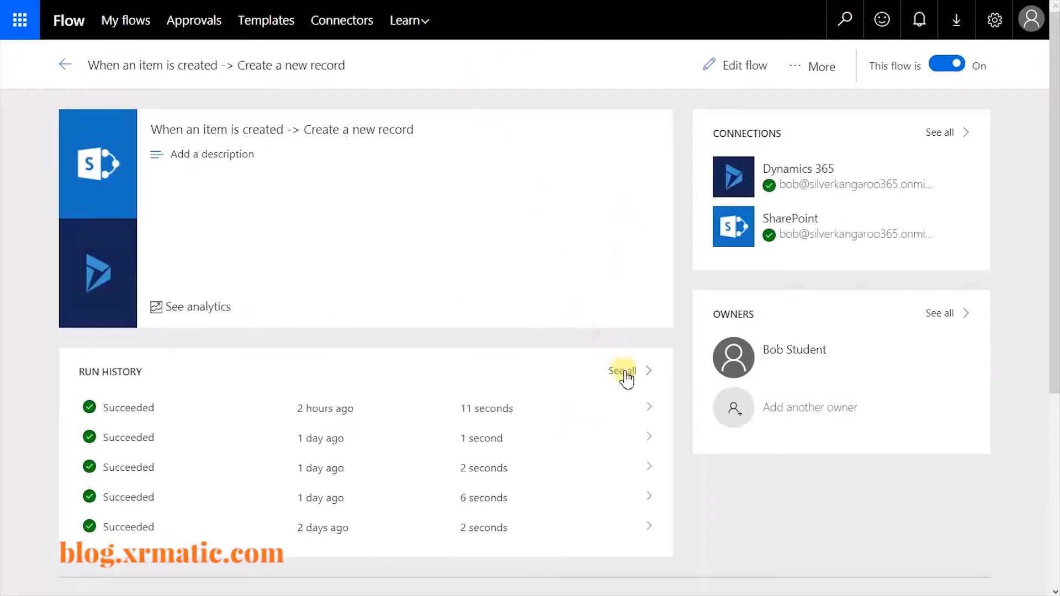
# Switch to Flow, open the newest run from the full run history and expand Update a record inside Apply to each under If no.
pyautogui.click(624, 372)
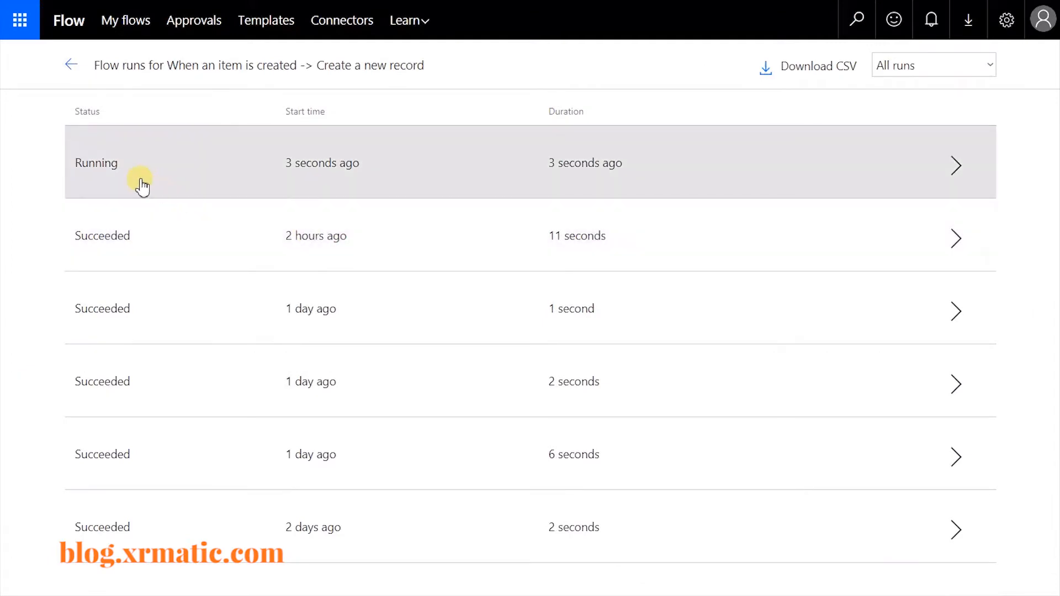
pyautogui.click(142, 187)
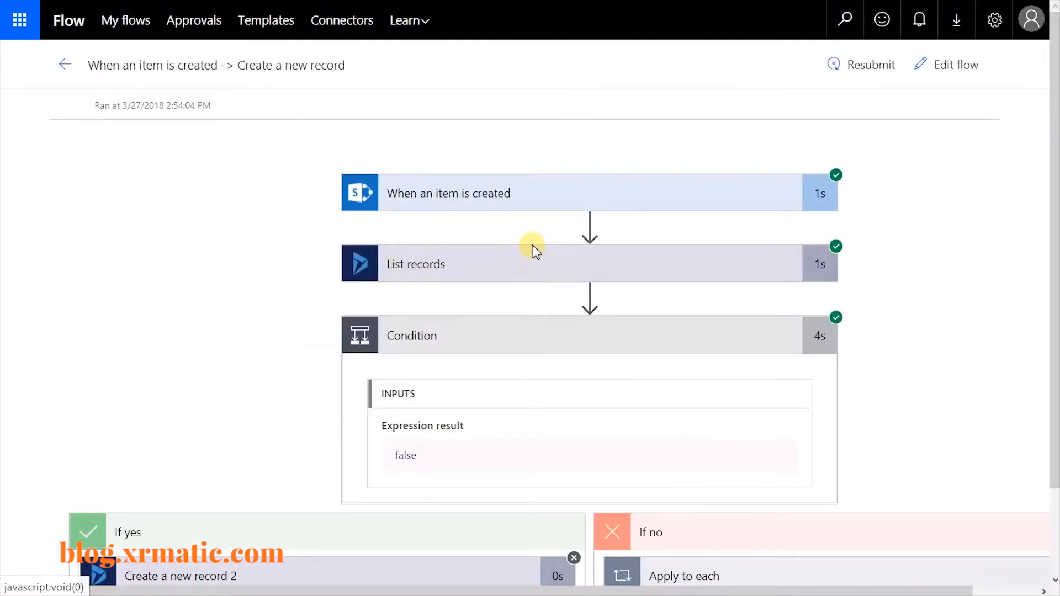
pyautogui.scroll(-2, 533, 249)
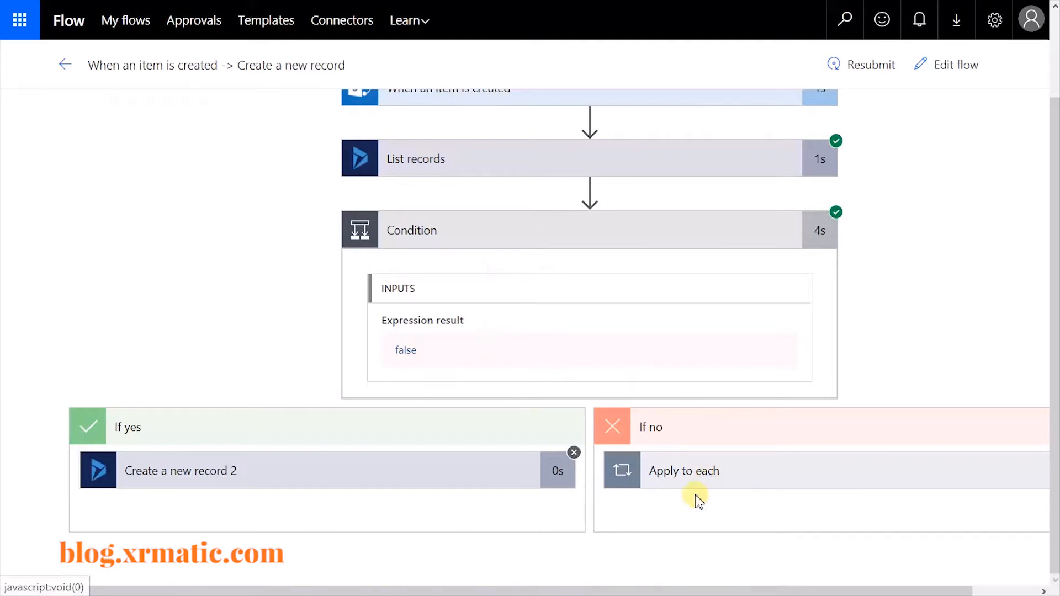
pyautogui.moveTo(644, 587); pyautogui.dragTo(804, 579)
pyautogui.click(654, 473)
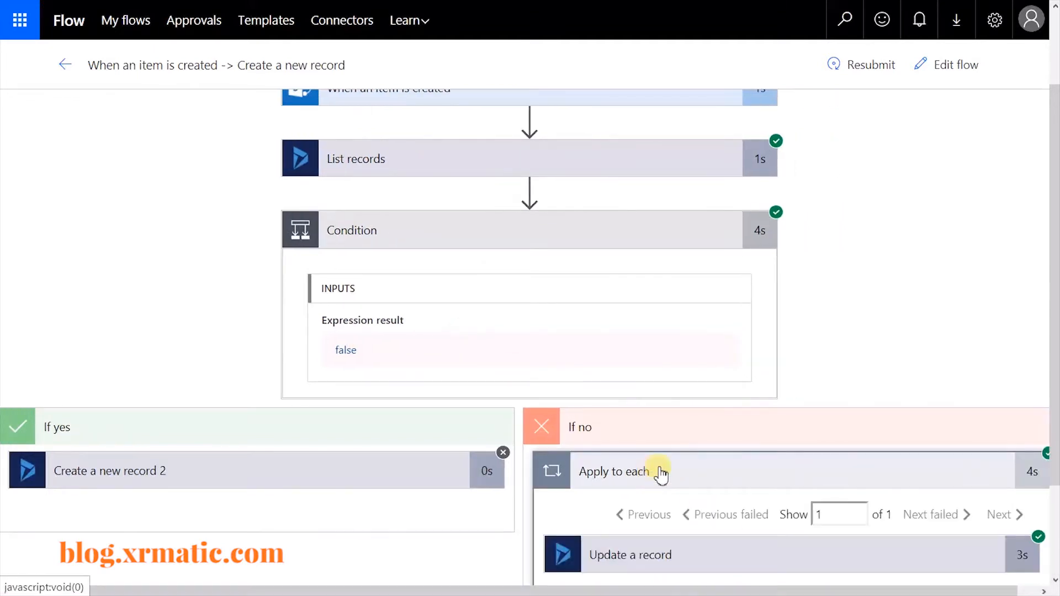
pyautogui.scroll(-3, 745, 442)
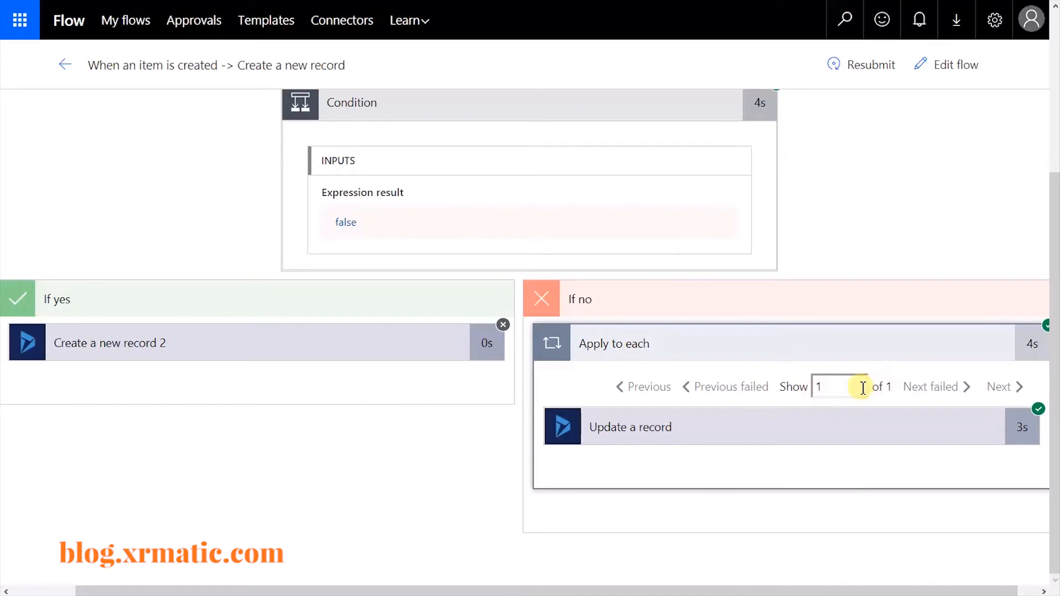
pyautogui.click(653, 436)
# Examine the Update a record action's item inputs and output body for the three email address values and the contact's names.
pyautogui.scroll(-7, 651, 434)
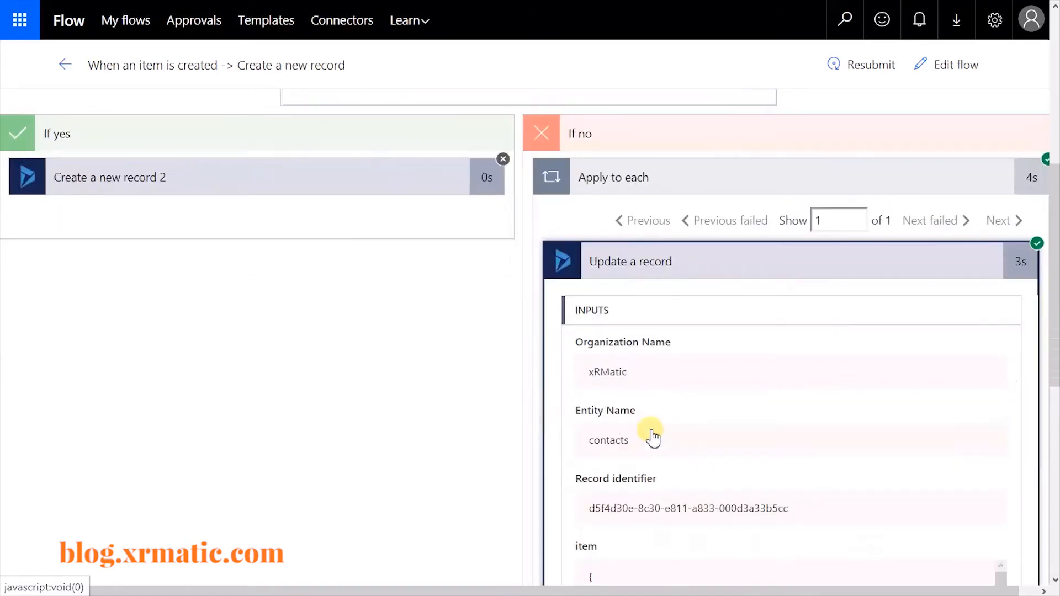
pyautogui.scroll(-1, 717, 371)
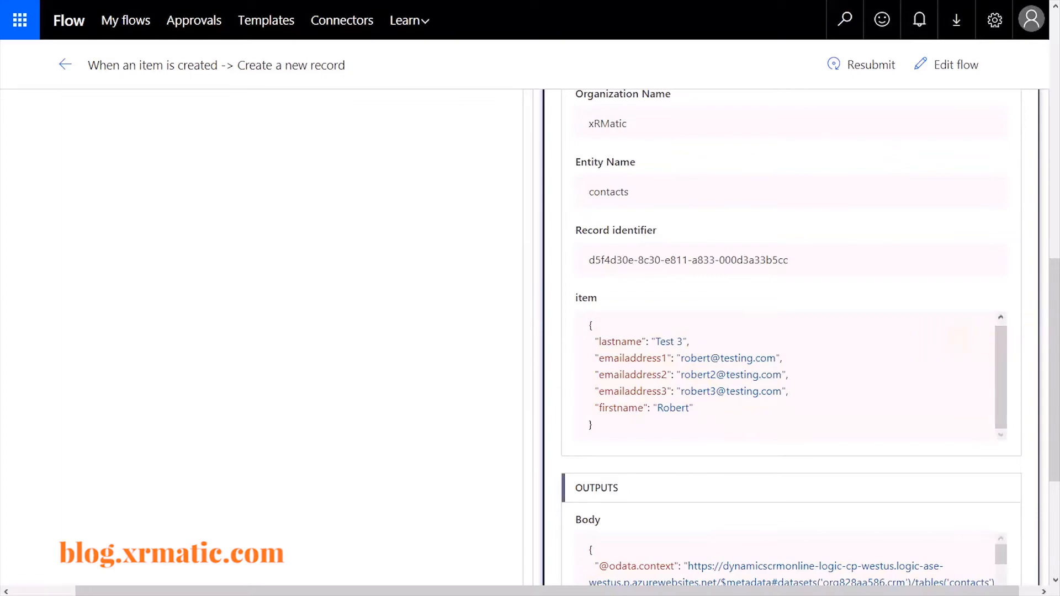
pyautogui.scroll(-5, 1053, 309)
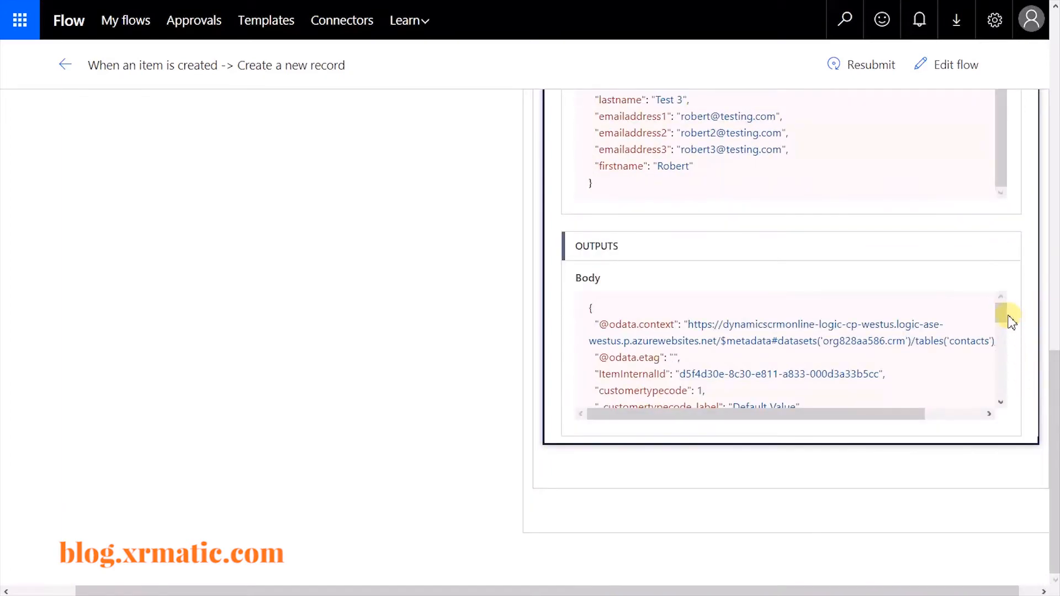
pyautogui.scroll(-10, 1001, 312)
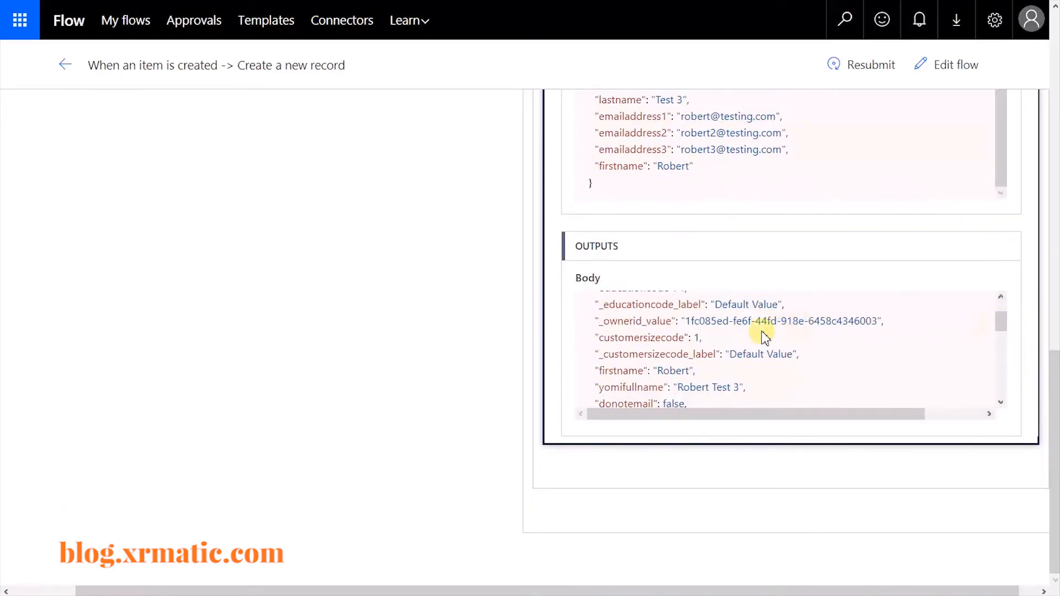
pyautogui.scroll(-3, 764, 335)
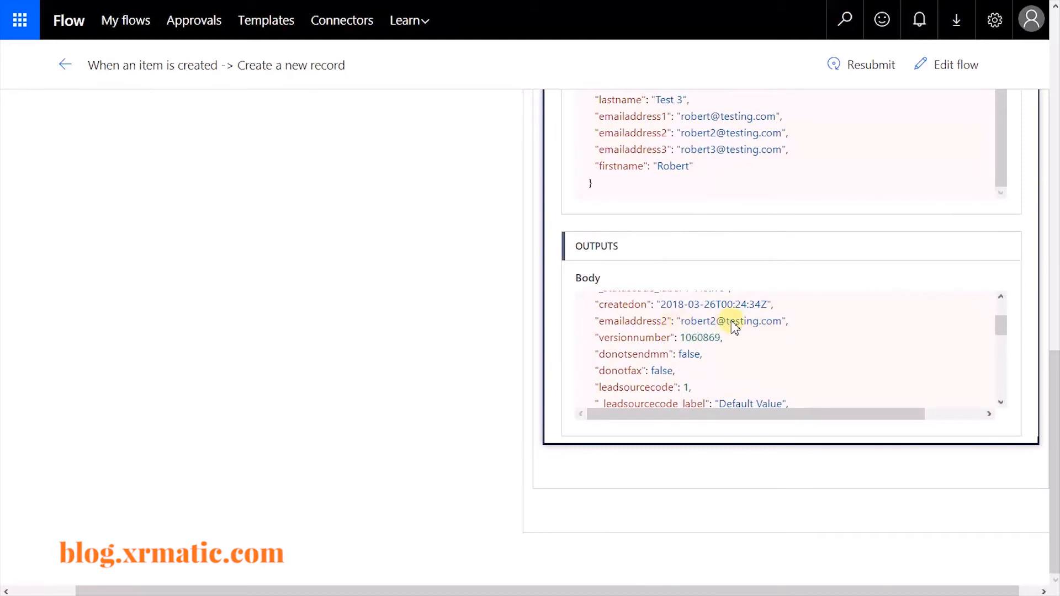
pyautogui.scroll(2, 718, 340)
pyautogui.scroll(2, 724, 343)
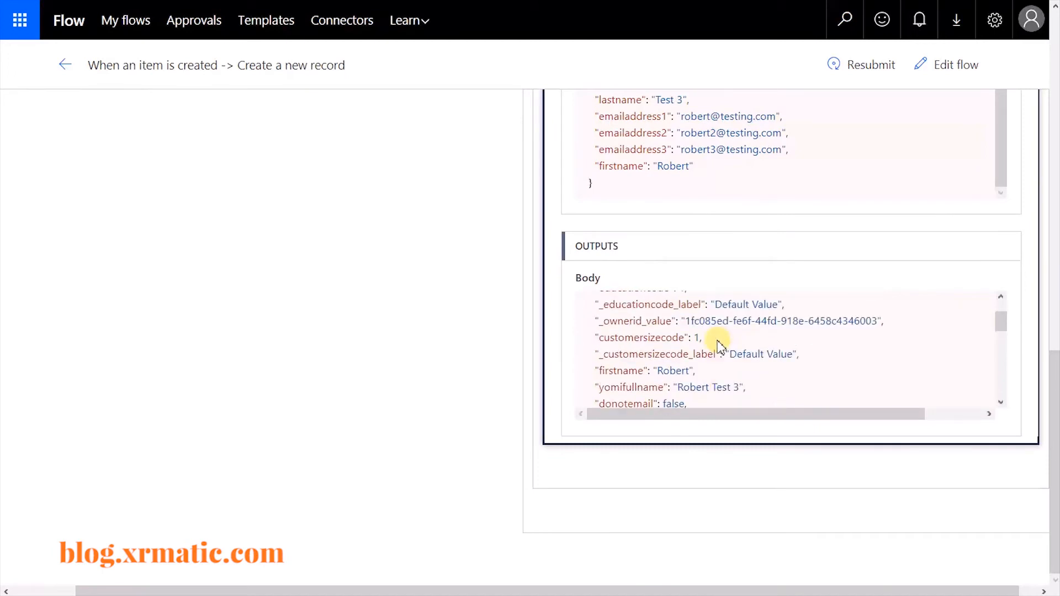
pyautogui.scroll(2, 718, 347)
pyautogui.scroll(-8, 718, 346)
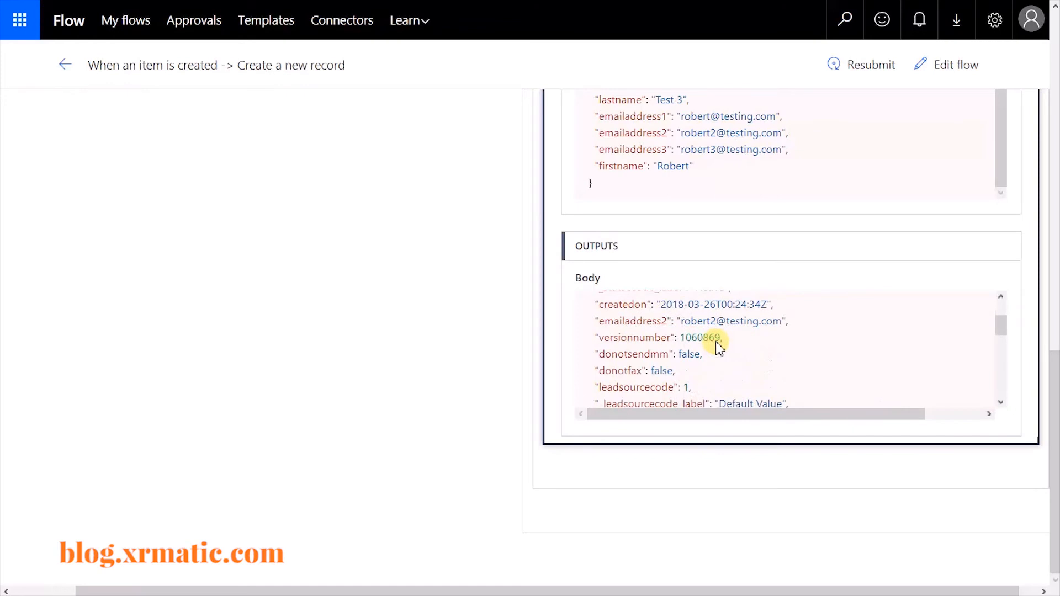
pyautogui.scroll(-2, 718, 347)
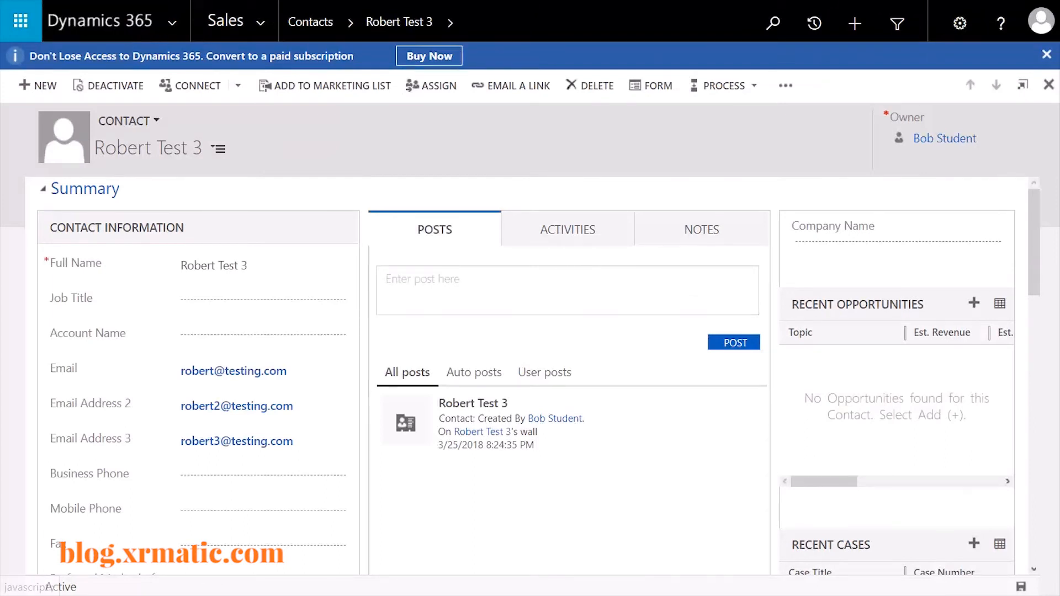
# Return to the test contact's record in Dynamics 365 and reload it to check its email fields.
pyautogui.press('F5')
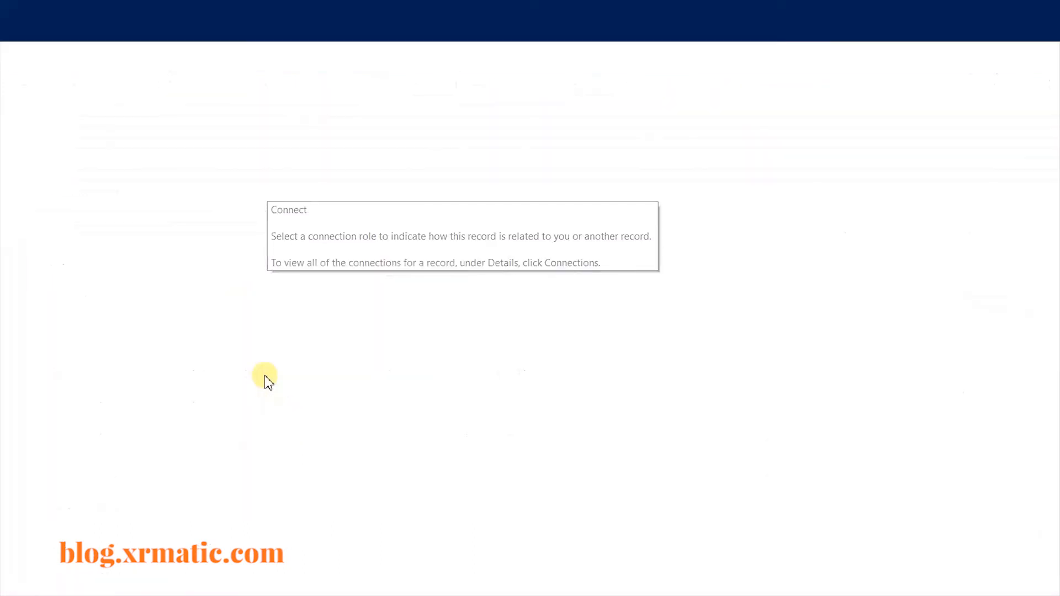